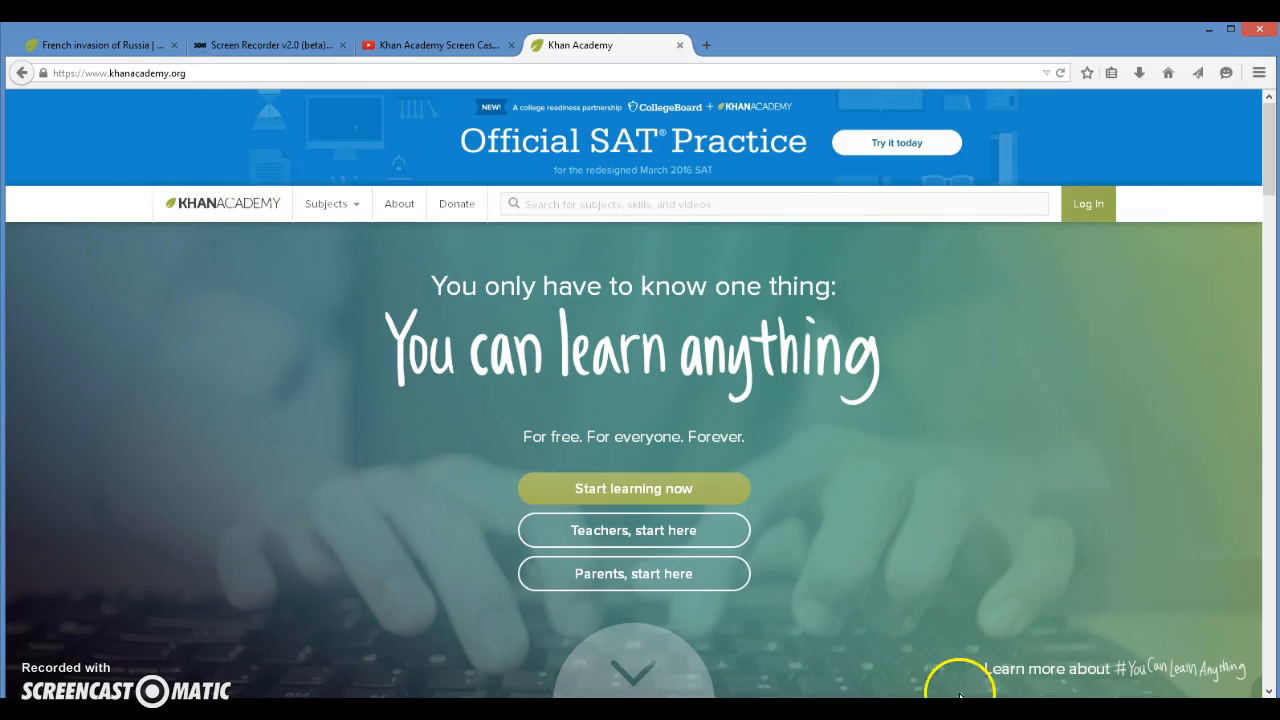
# Step: Open the teacher sign-up form from the Khan Academy home page
pyautogui.click(803, 200)
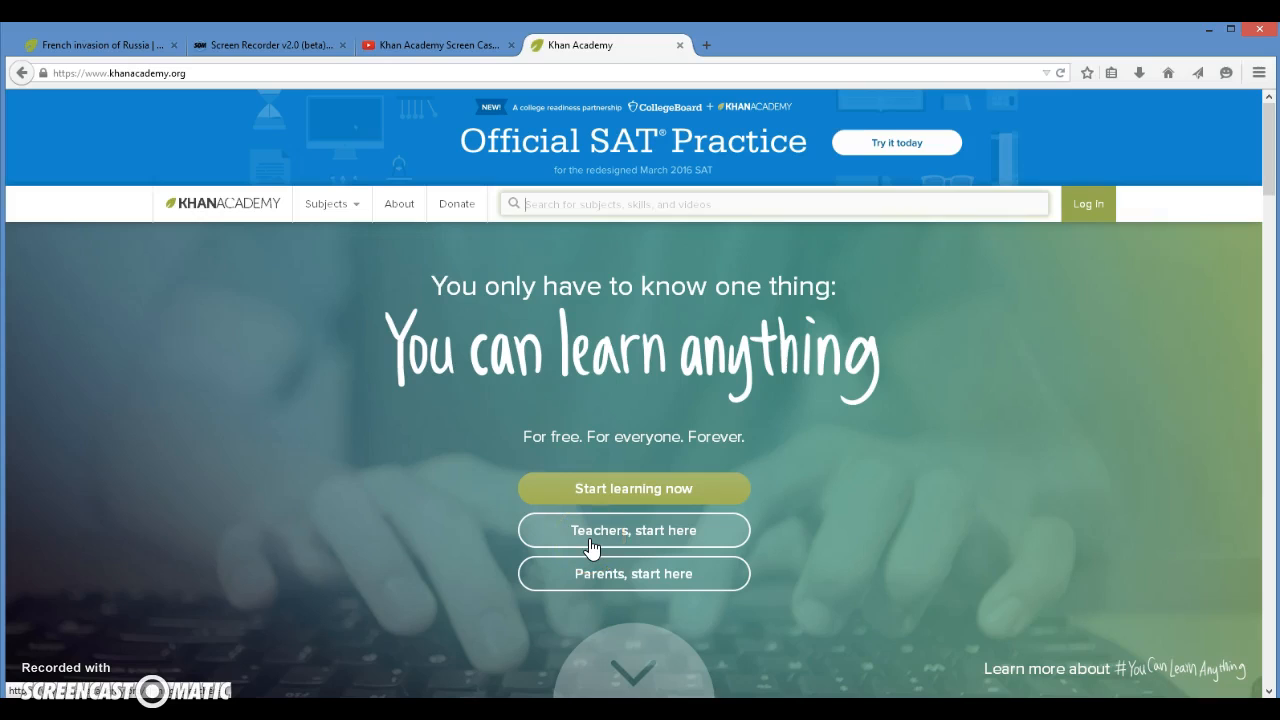
pyautogui.click(632, 540)
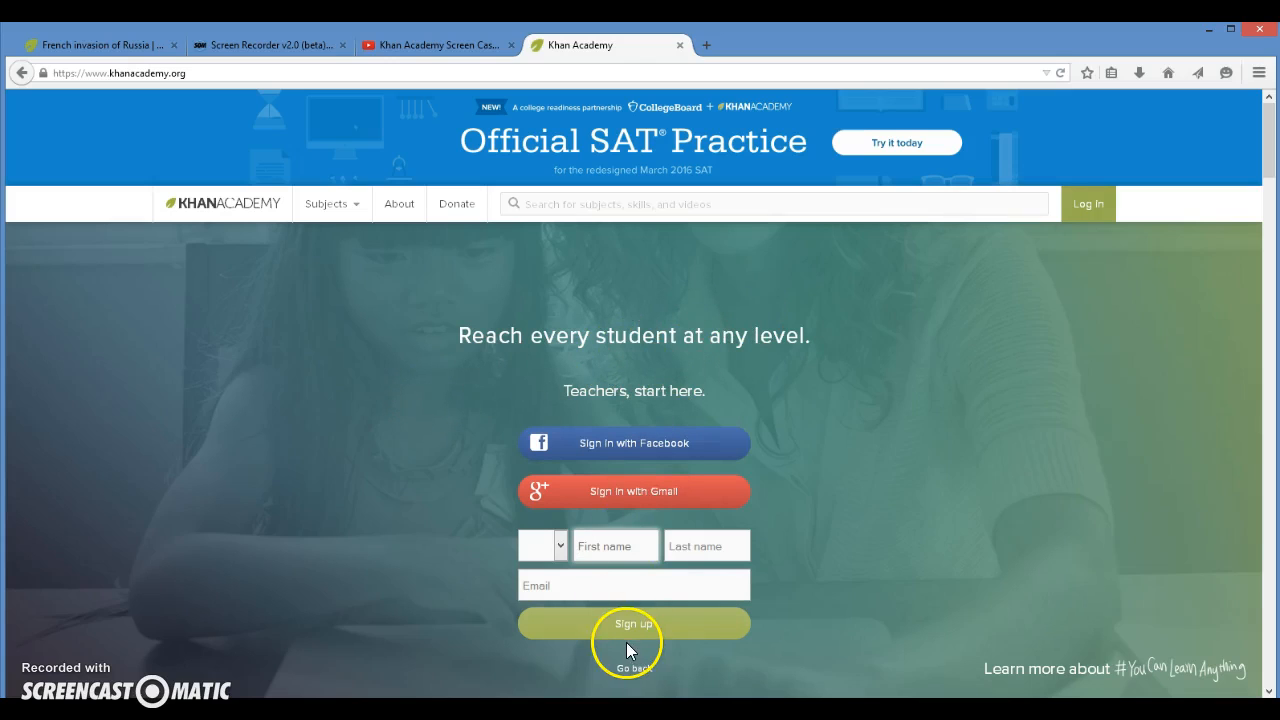
pyautogui.moveTo(591, 450)
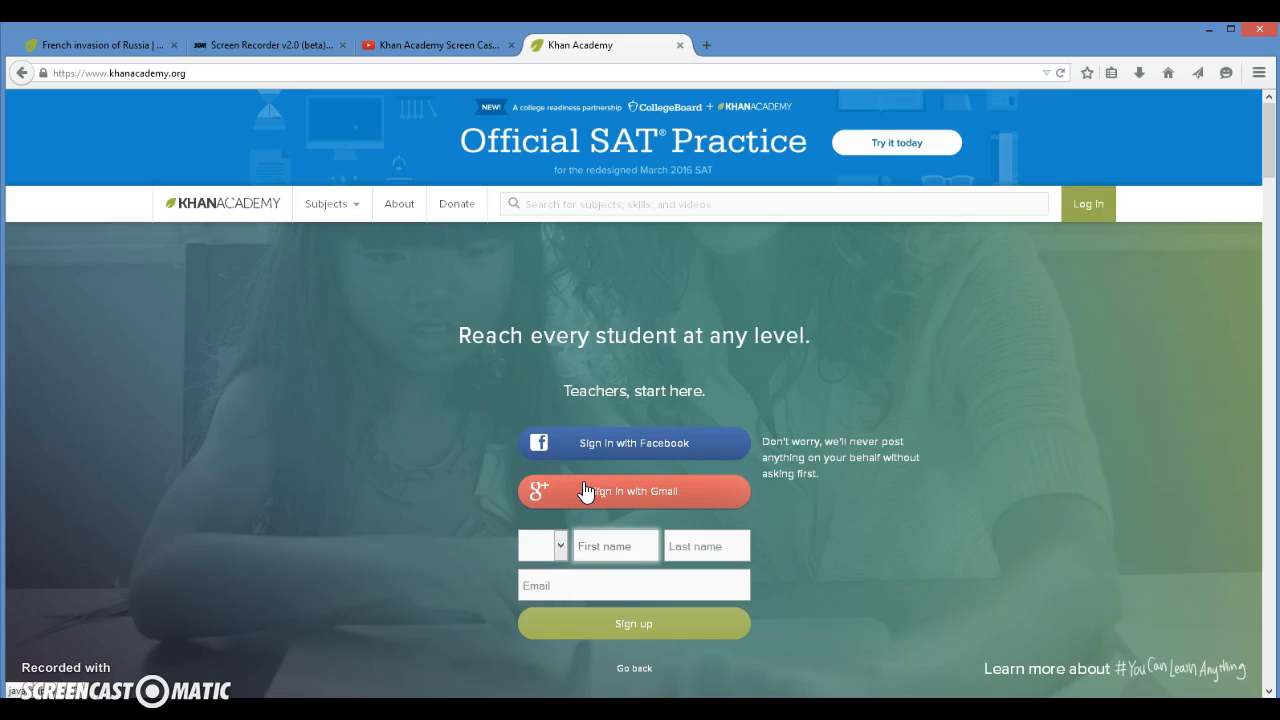
# Step: Fill in the teacher's first name, last name and e-mail address in the sign-up form without submitting it
pyautogui.click(620, 549)
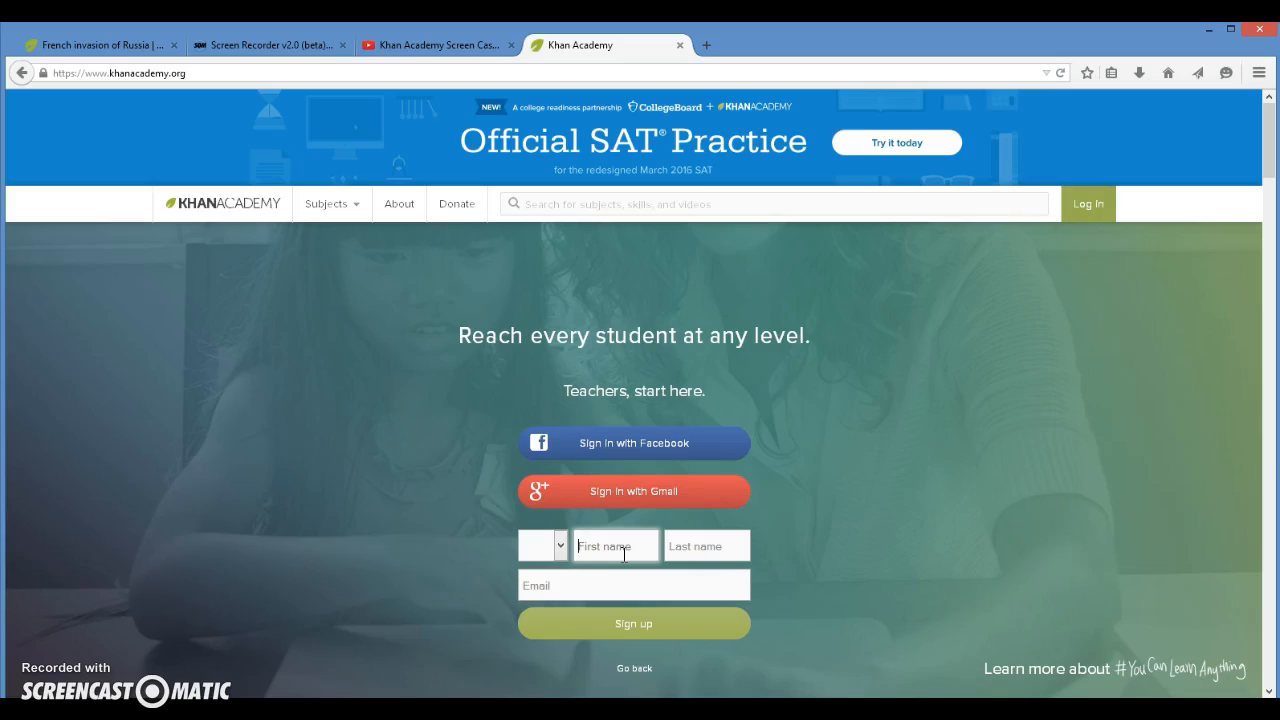
pyautogui.write('Nic')
pyautogui.press('BackSpace')
pyautogui.click(608, 569)
pyautogui.click(721, 548)
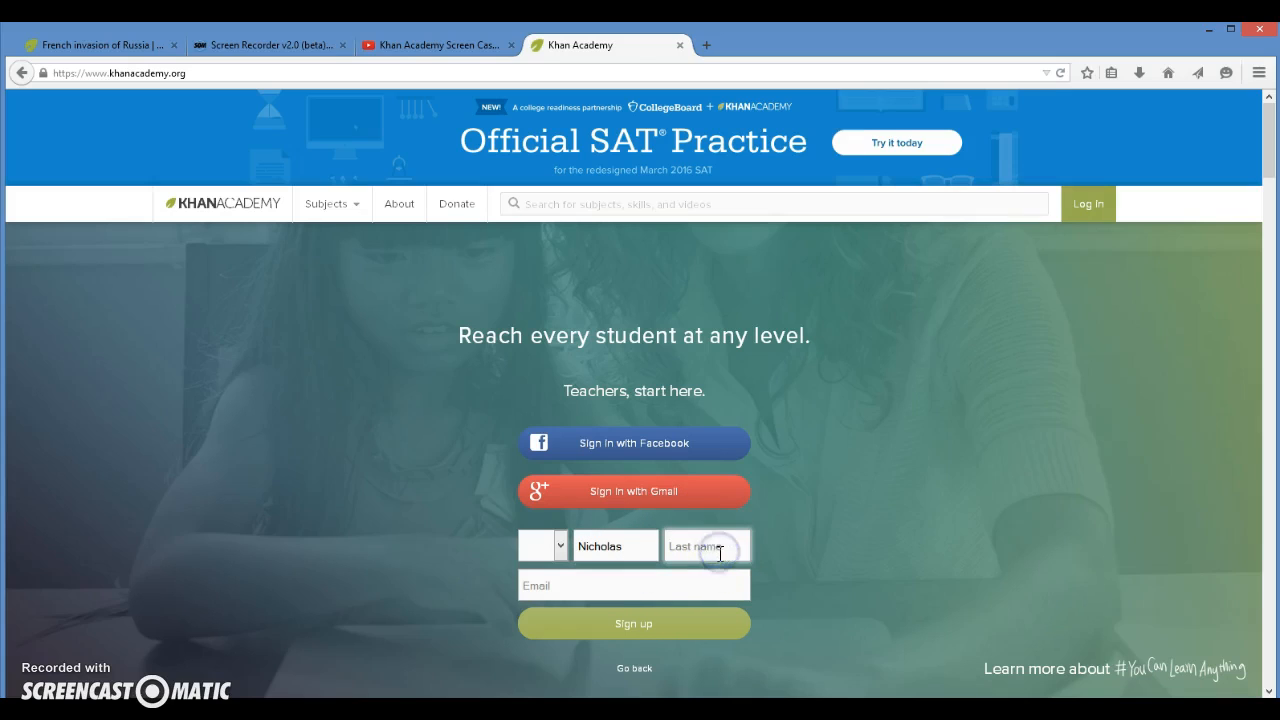
pyautogui.write('Zu')
pyautogui.click(697, 575)
pyautogui.click(640, 582)
pyautogui.write('zu')
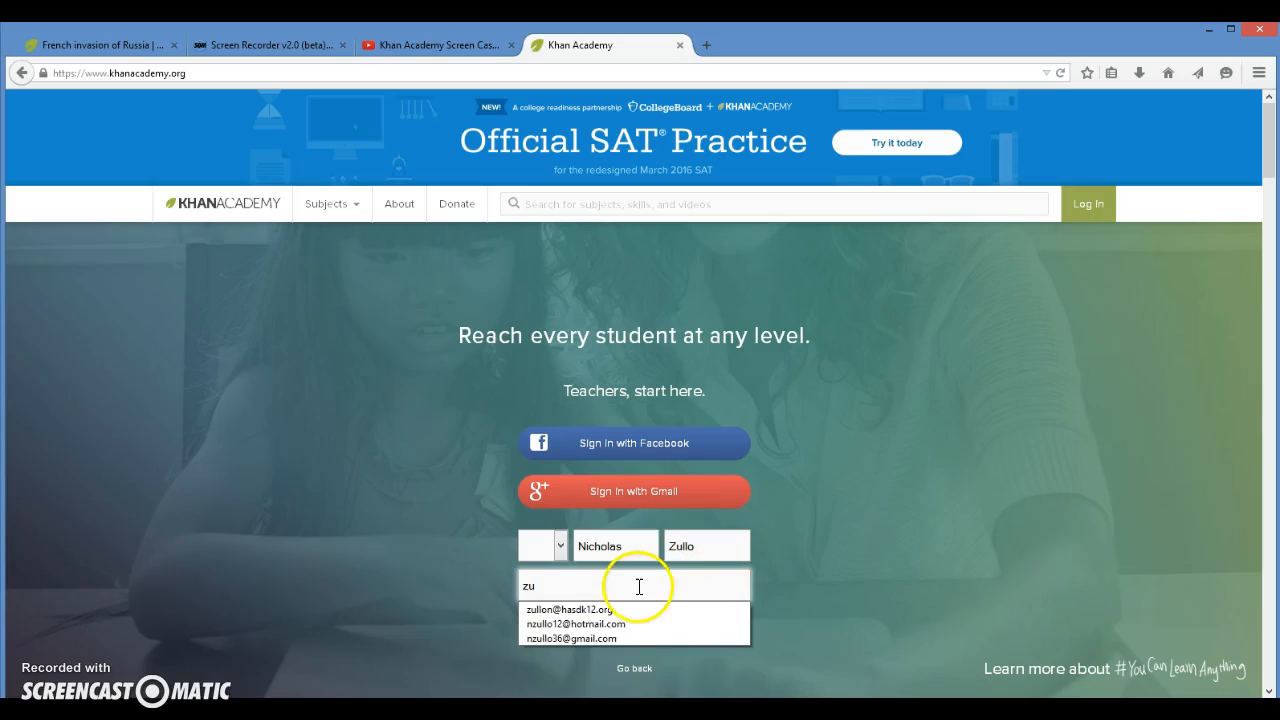
pyautogui.click(620, 609)
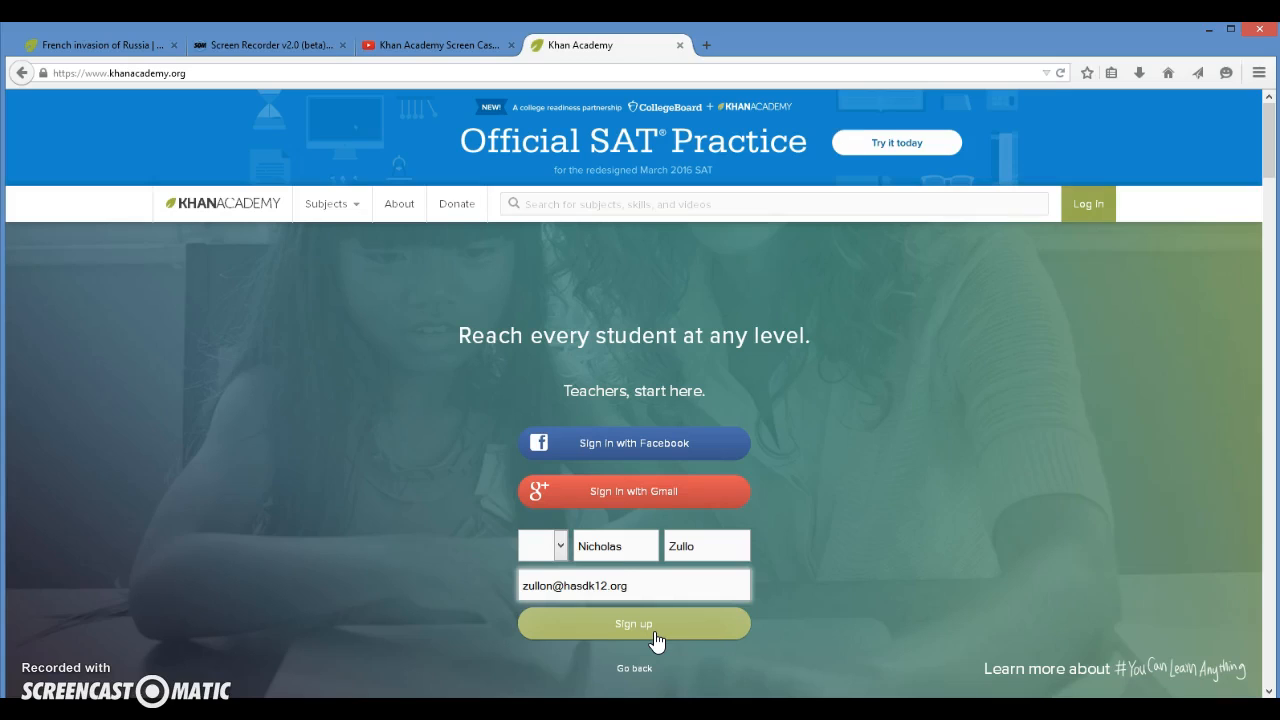
pyautogui.click(993, 541)
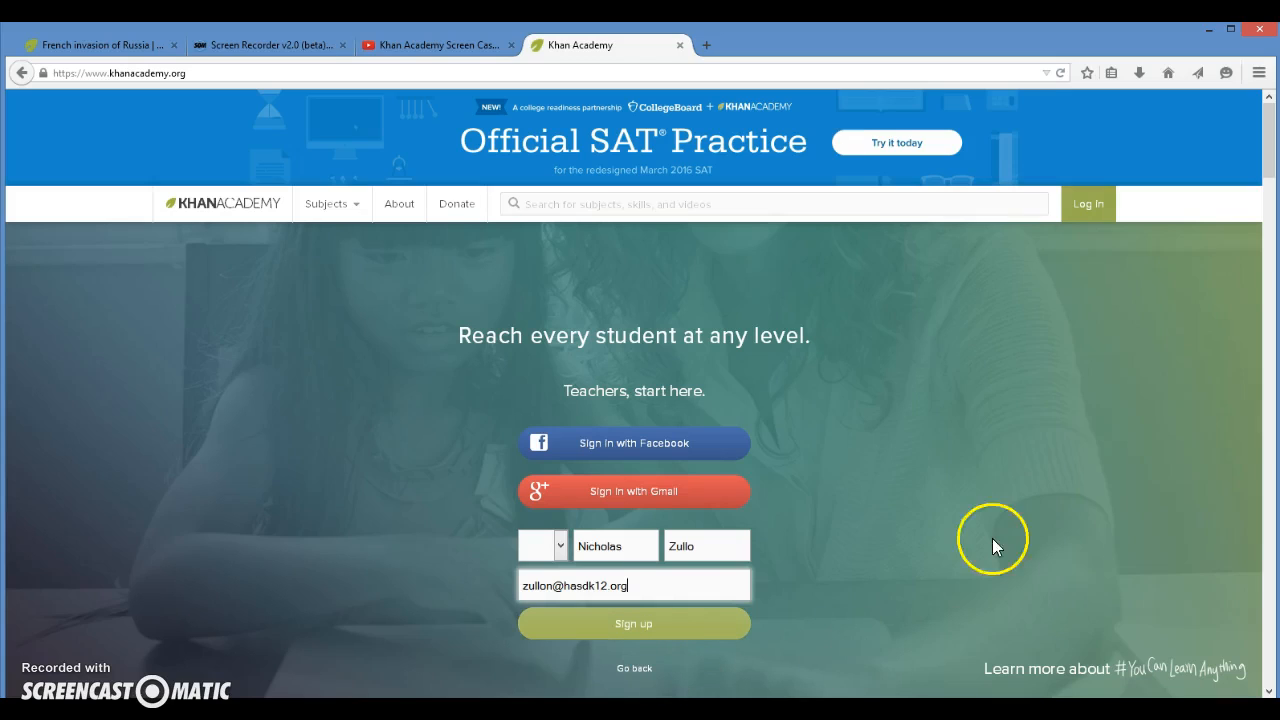
# Step: Go to the log-in page for existing accounts and enter the teacher's e-mail address as the login
pyautogui.click(1089, 208)
pyautogui.click(792, 230)
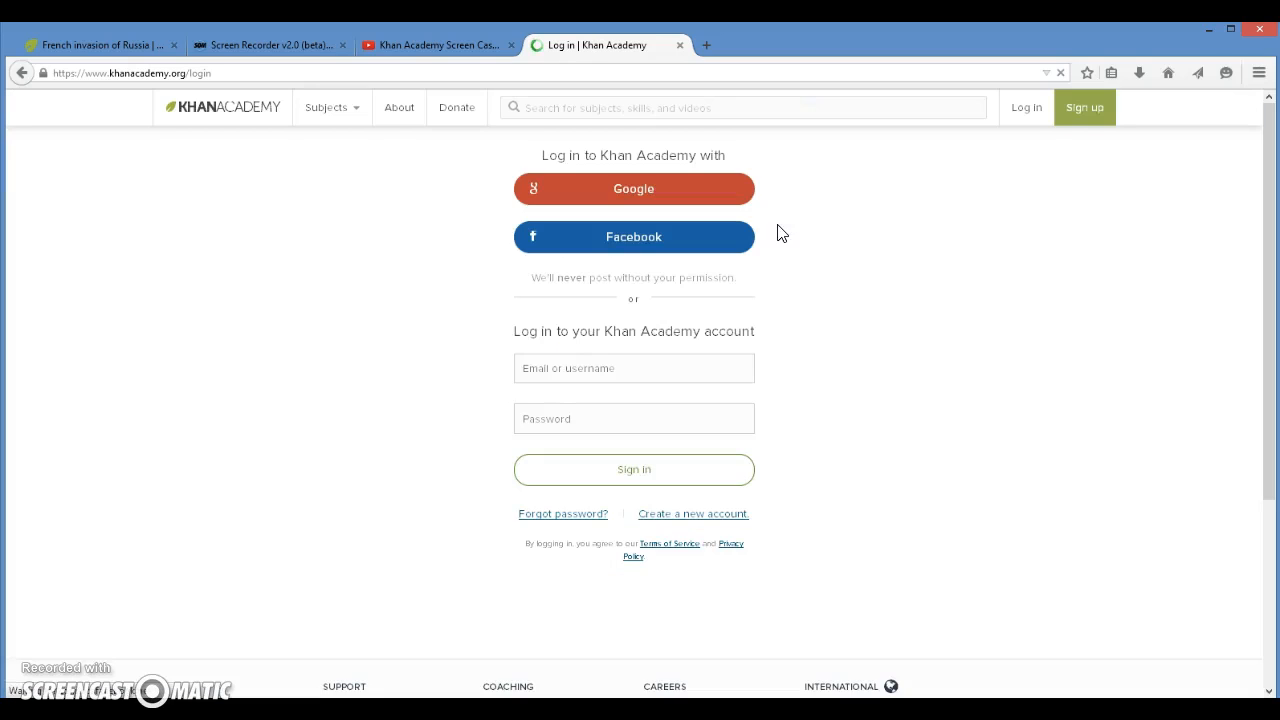
pyautogui.click(692, 370)
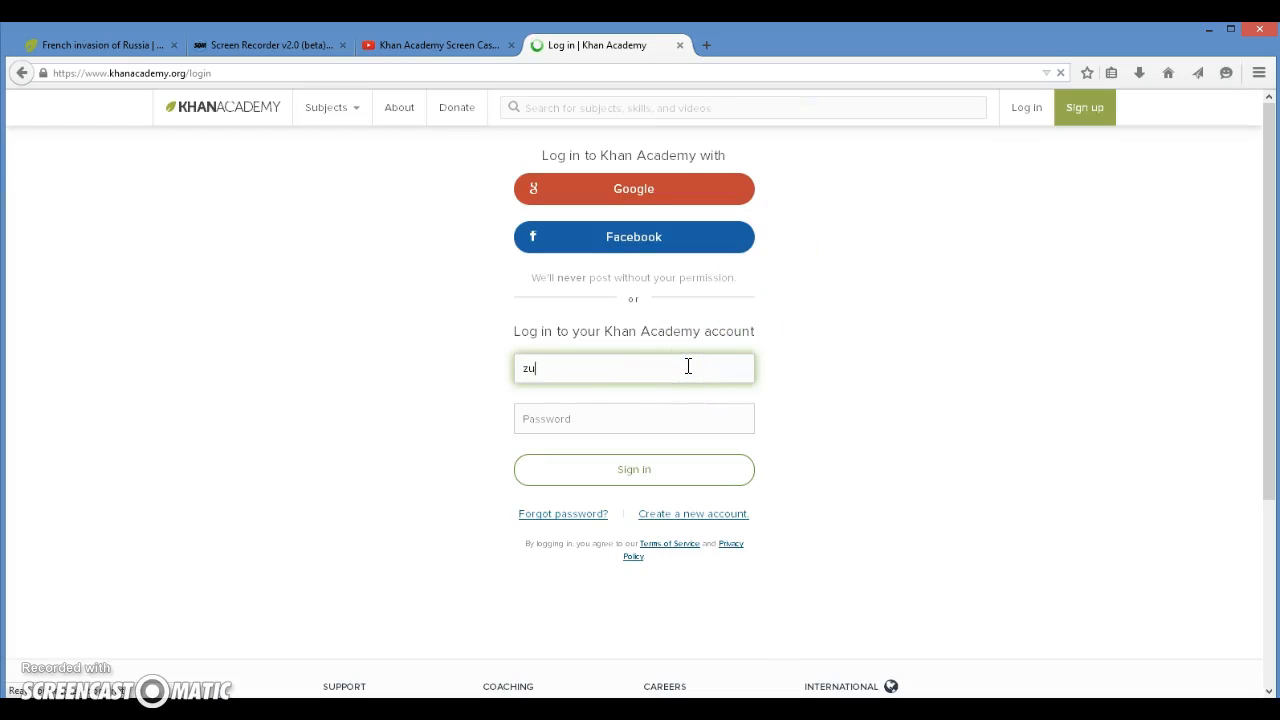
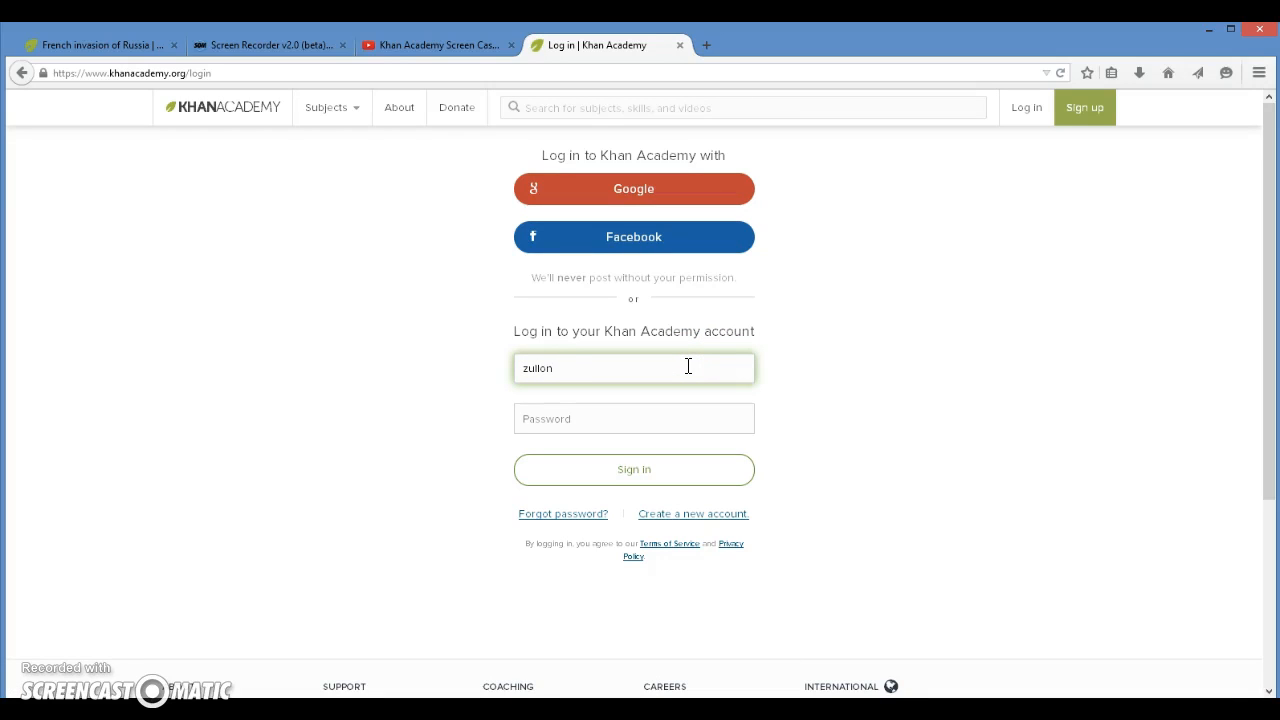
pyautogui.press('BackSpace')
pyautogui.press('BackSpace')
pyautogui.press('BackSpace')
pyautogui.press('BackSpace')
pyautogui.press('Tab')
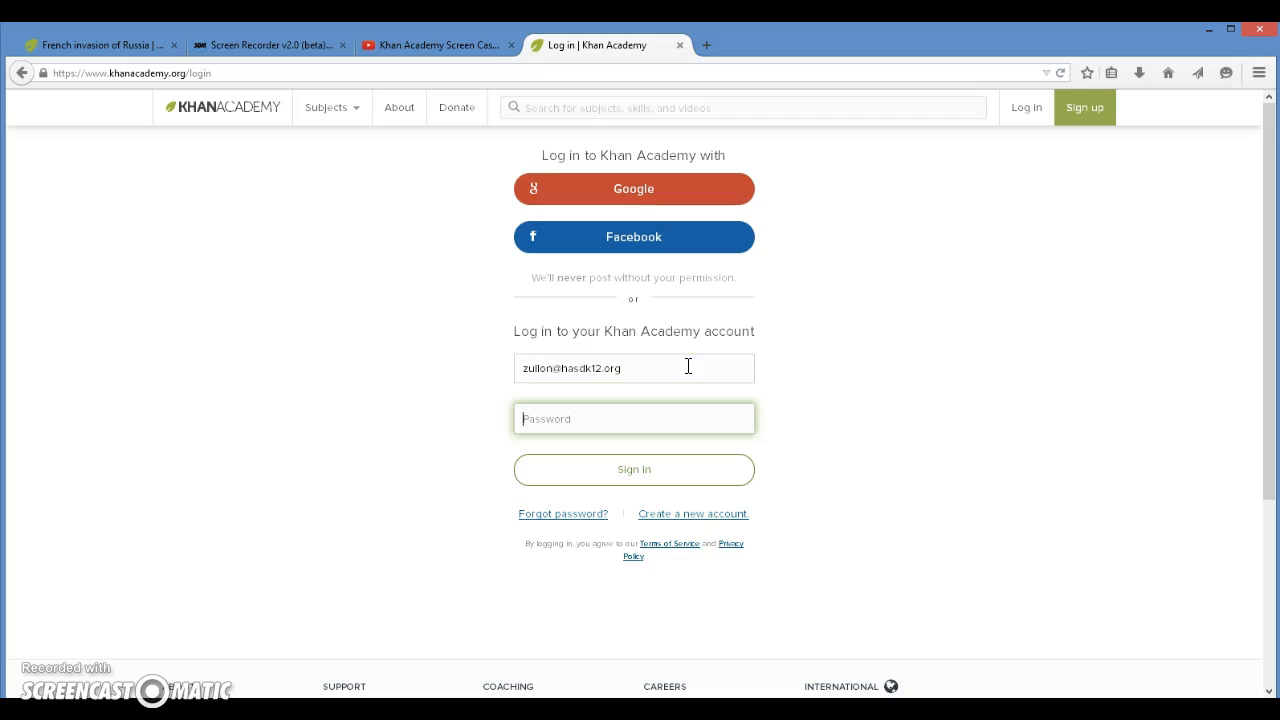
# Step: Enter the account password and sign in to the Khan Academy account
pyautogui.write('**********')
pyautogui.press('Return')
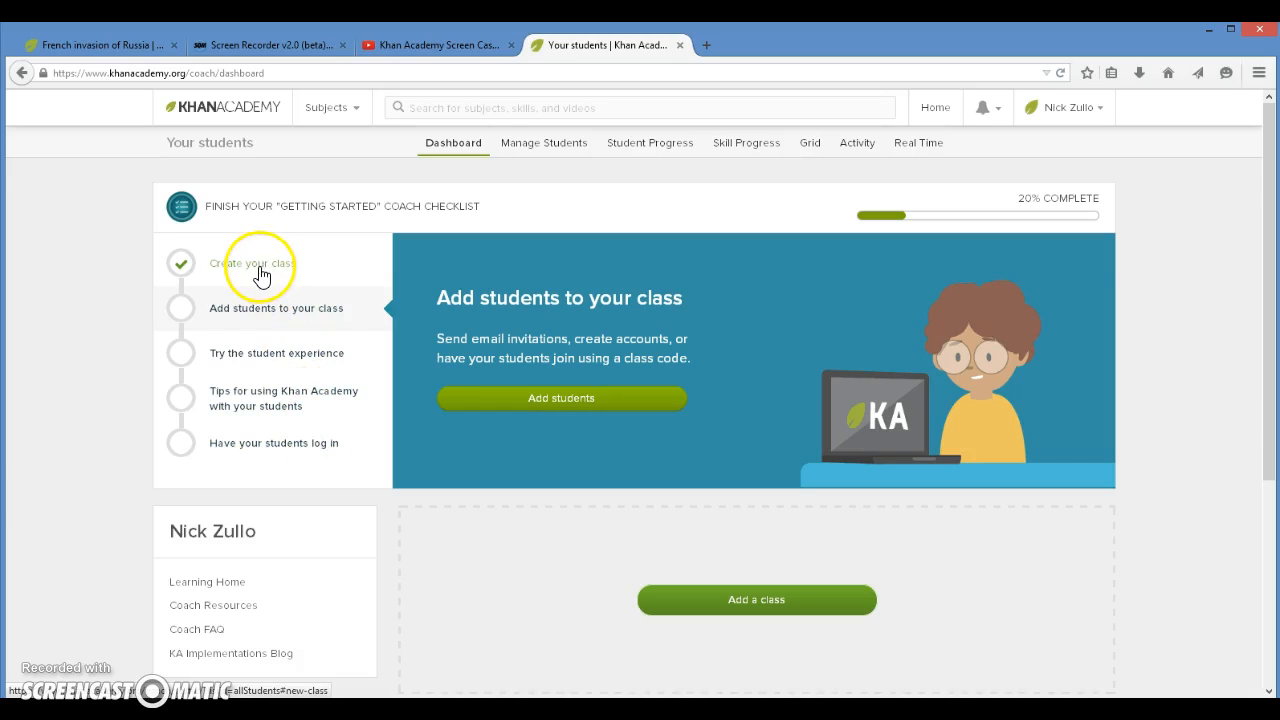
# Step: Add a class named "World History Period 3-4" from the coach dashboard
pyautogui.scroll(-3, 832, 440)
pyautogui.scroll(3, 832, 440)
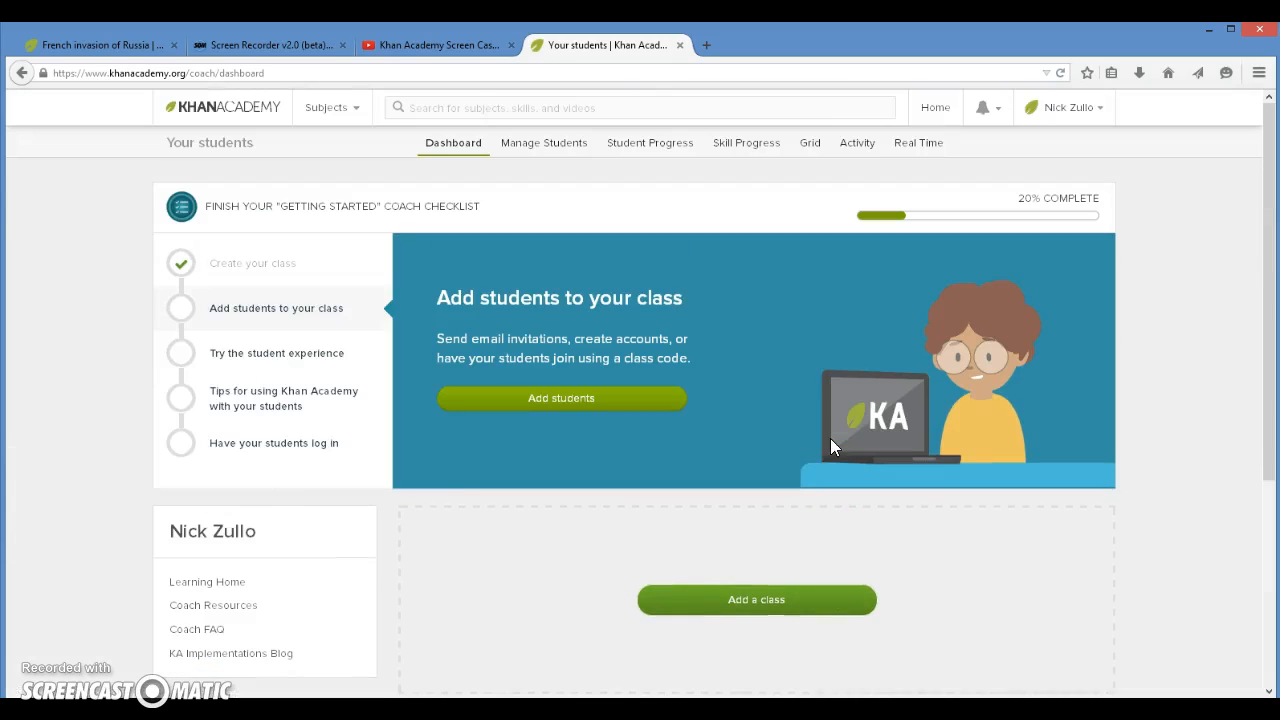
pyautogui.click(821, 610)
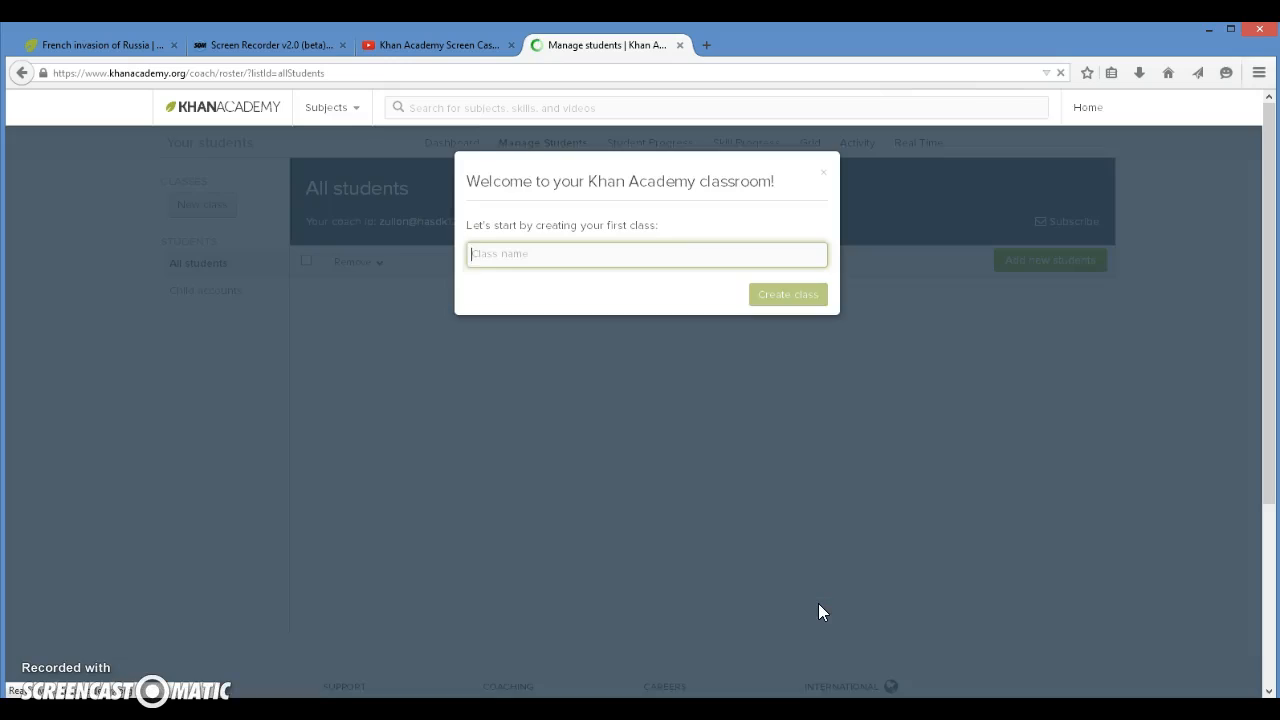
pyautogui.click(599, 257)
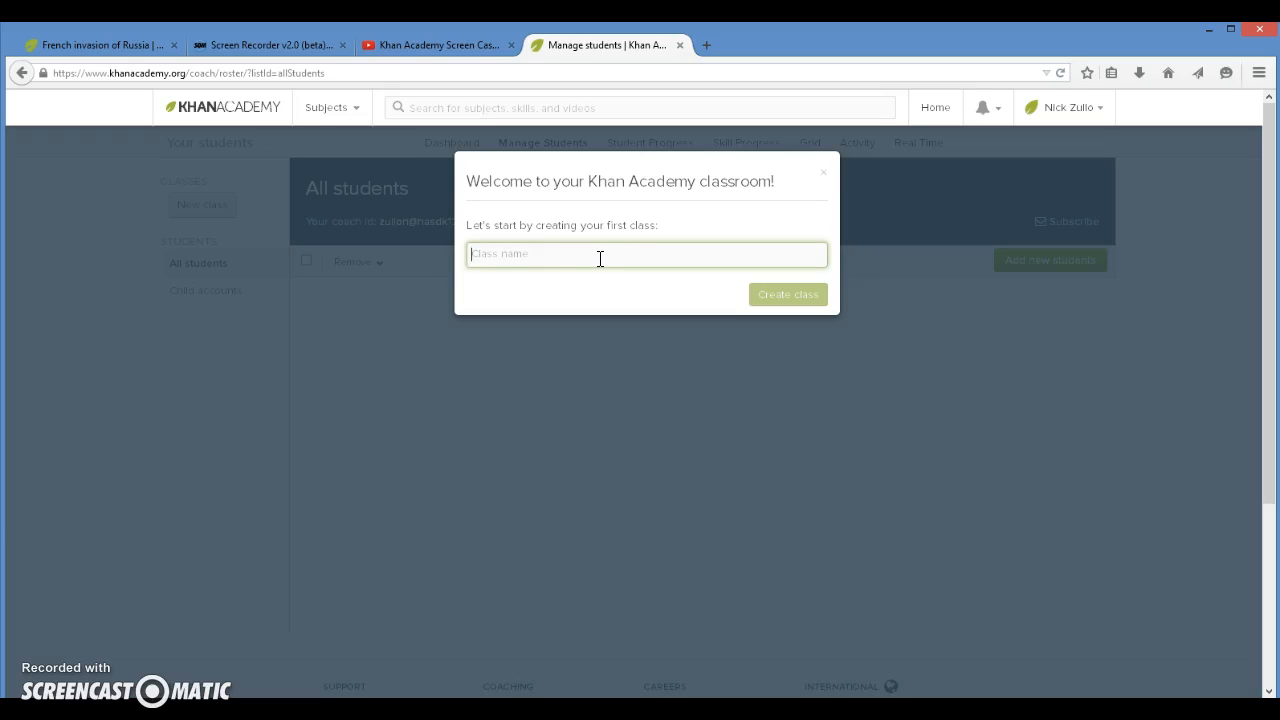
pyautogui.write('World H')
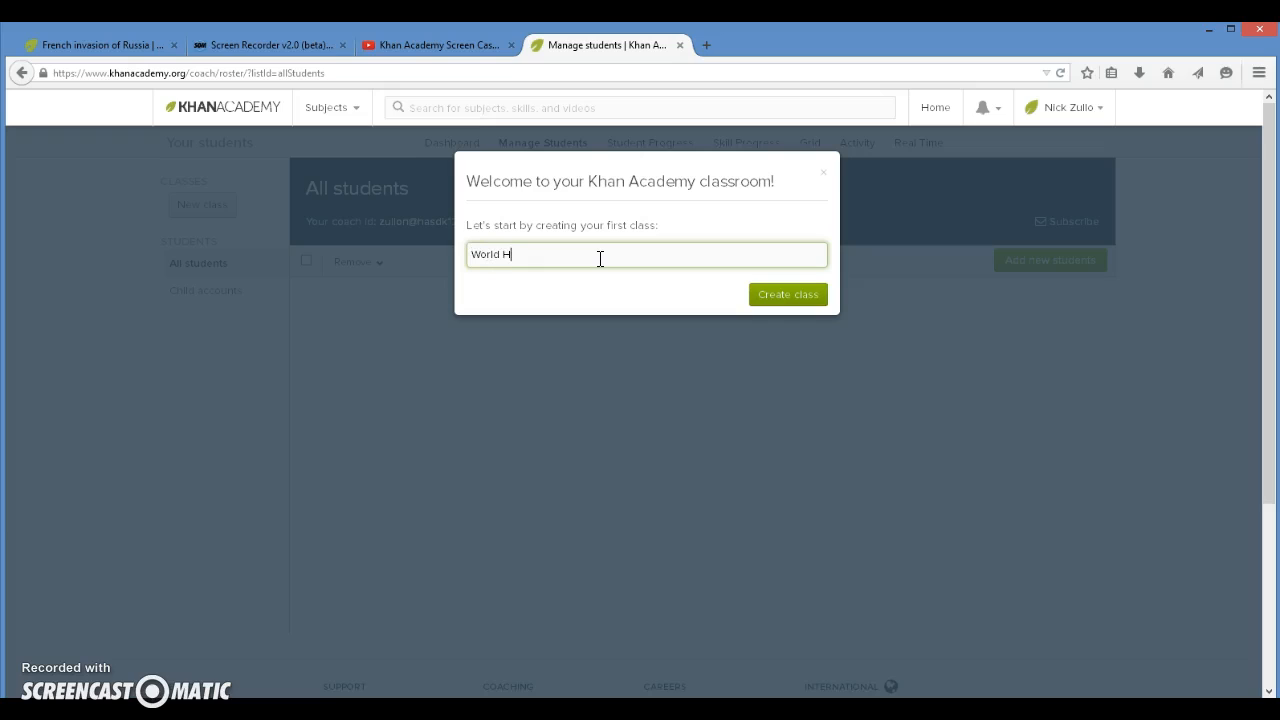
pyautogui.write('istory Period 3-4')
pyautogui.click(767, 295)
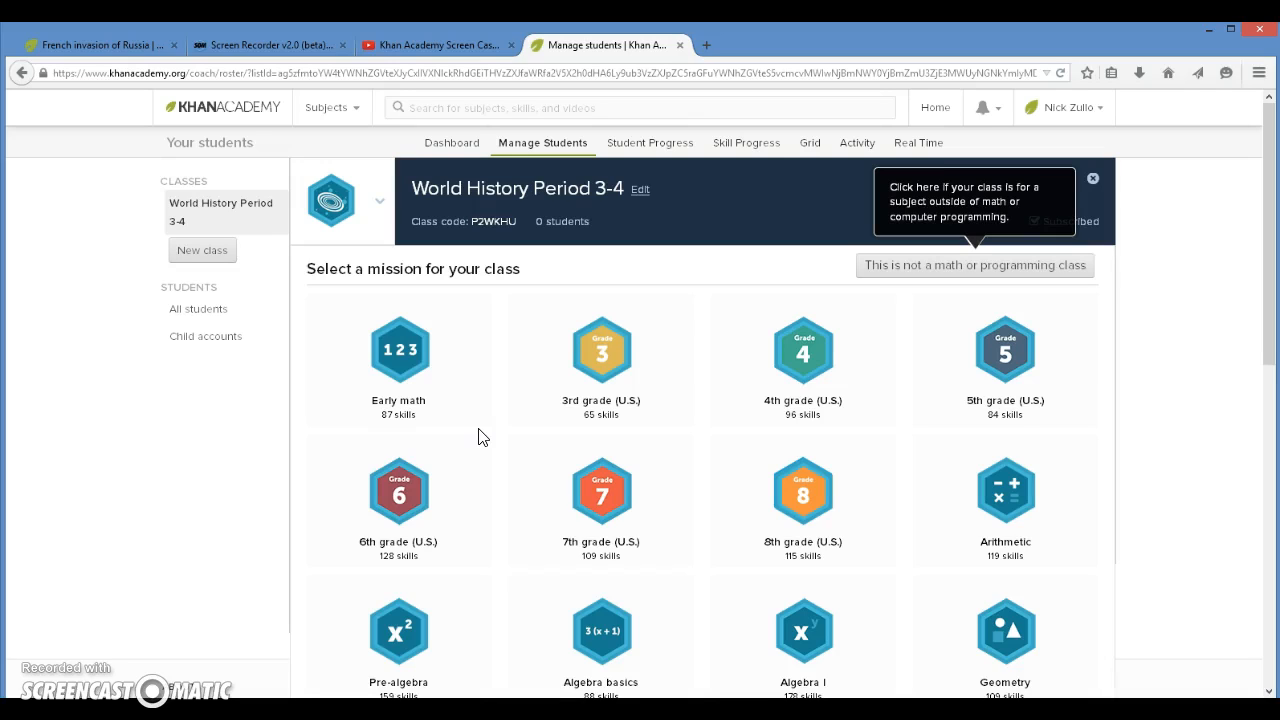
# Step: Examine the math and programming missions offered for the World History Period 3-4 class
pyautogui.rightClick(601, 255)
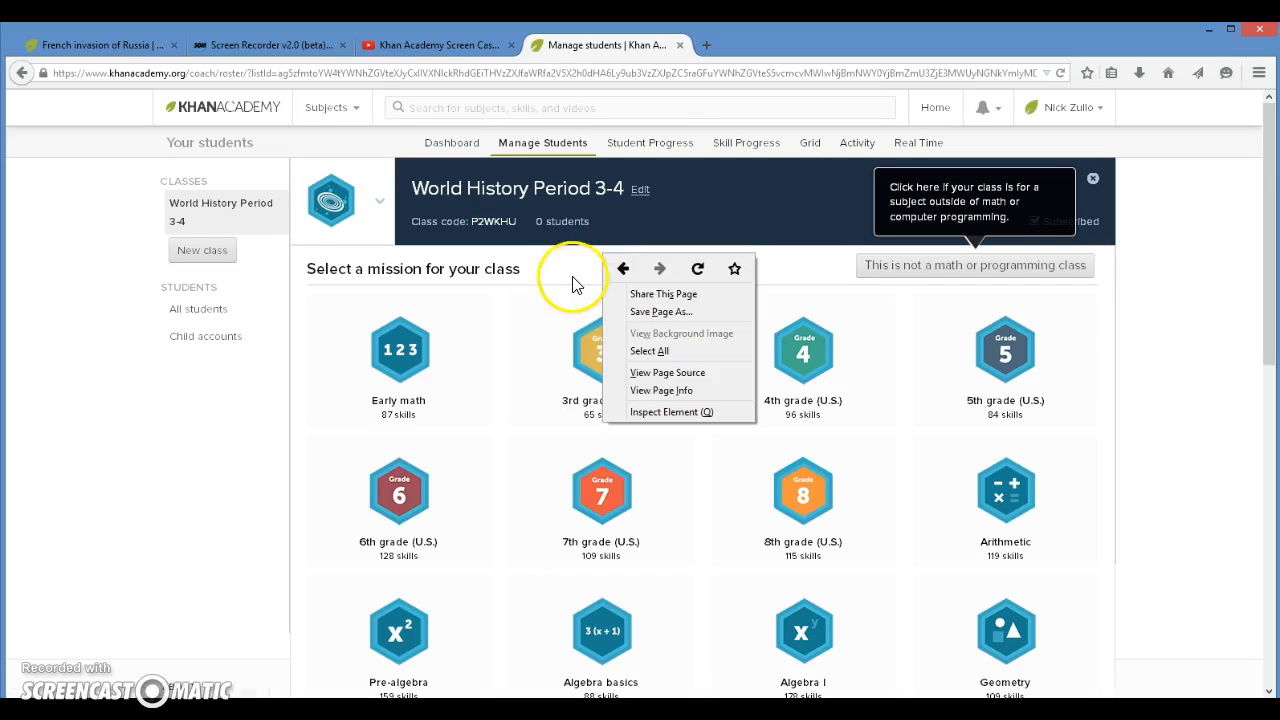
pyautogui.click(573, 280)
pyautogui.scroll(-3, 569, 252)
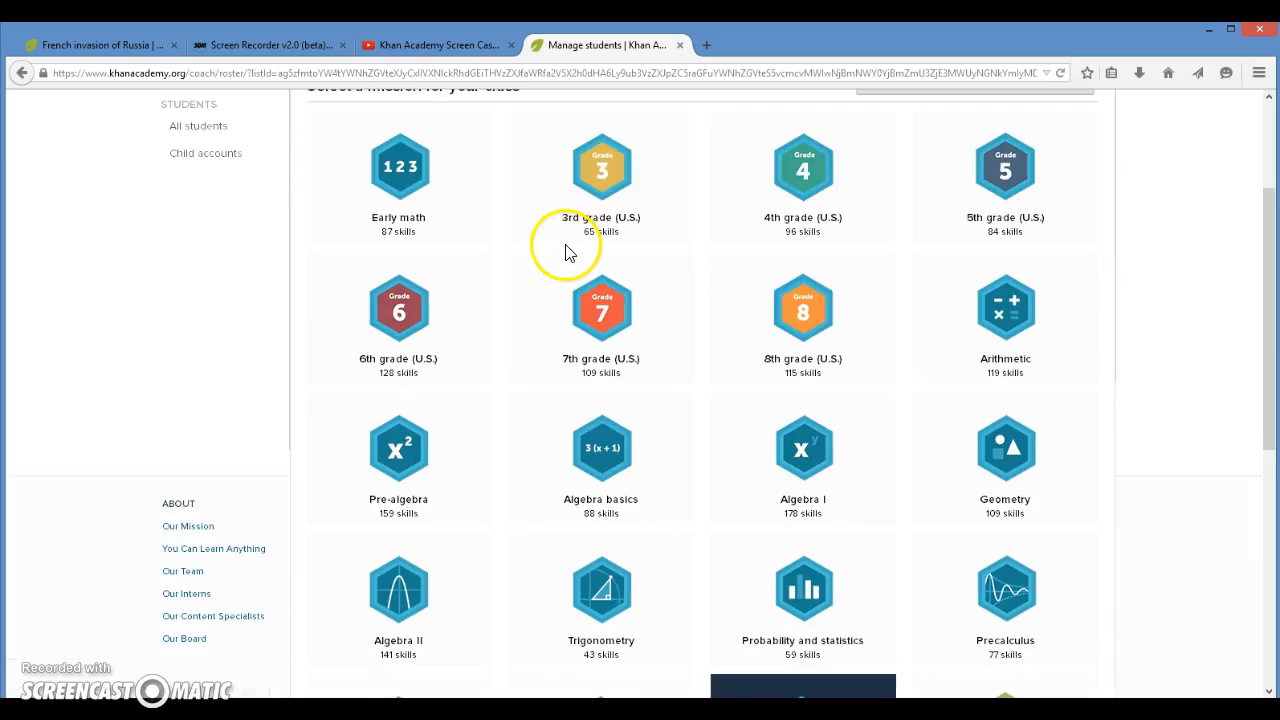
pyautogui.scroll(-2, 566, 252)
pyautogui.scroll(2, 708, 277)
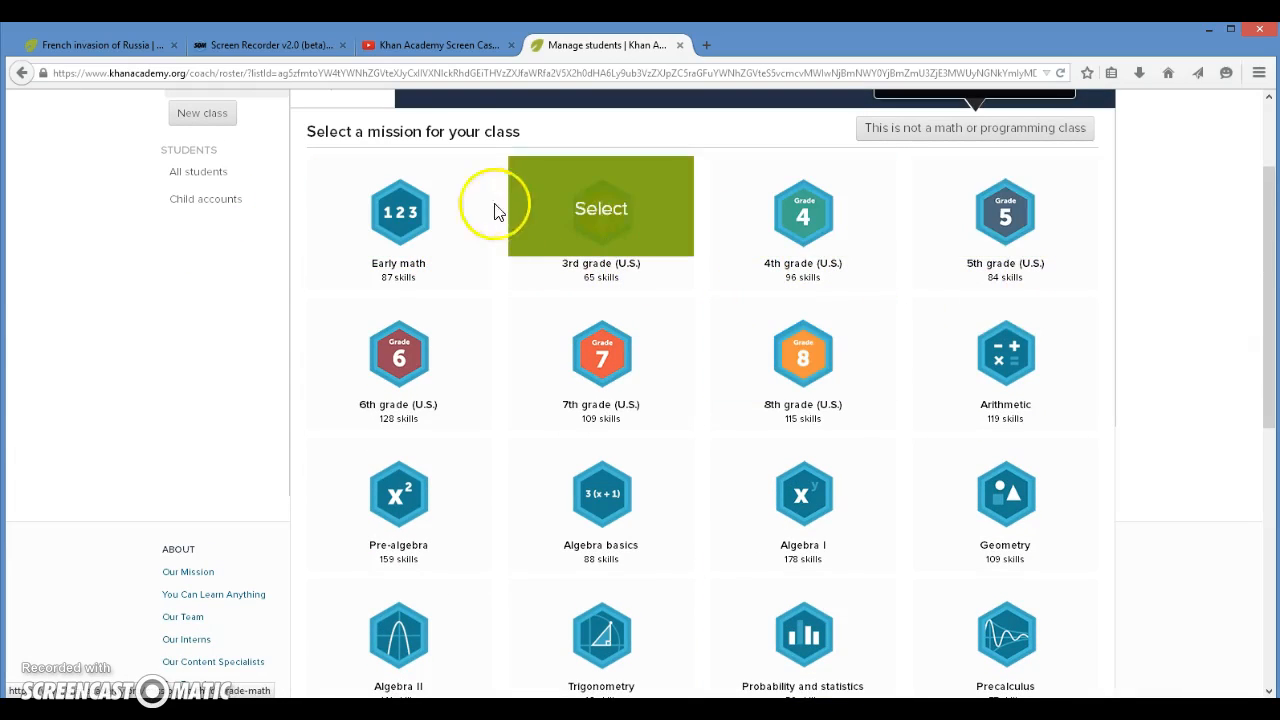
pyautogui.moveTo(391, 186)
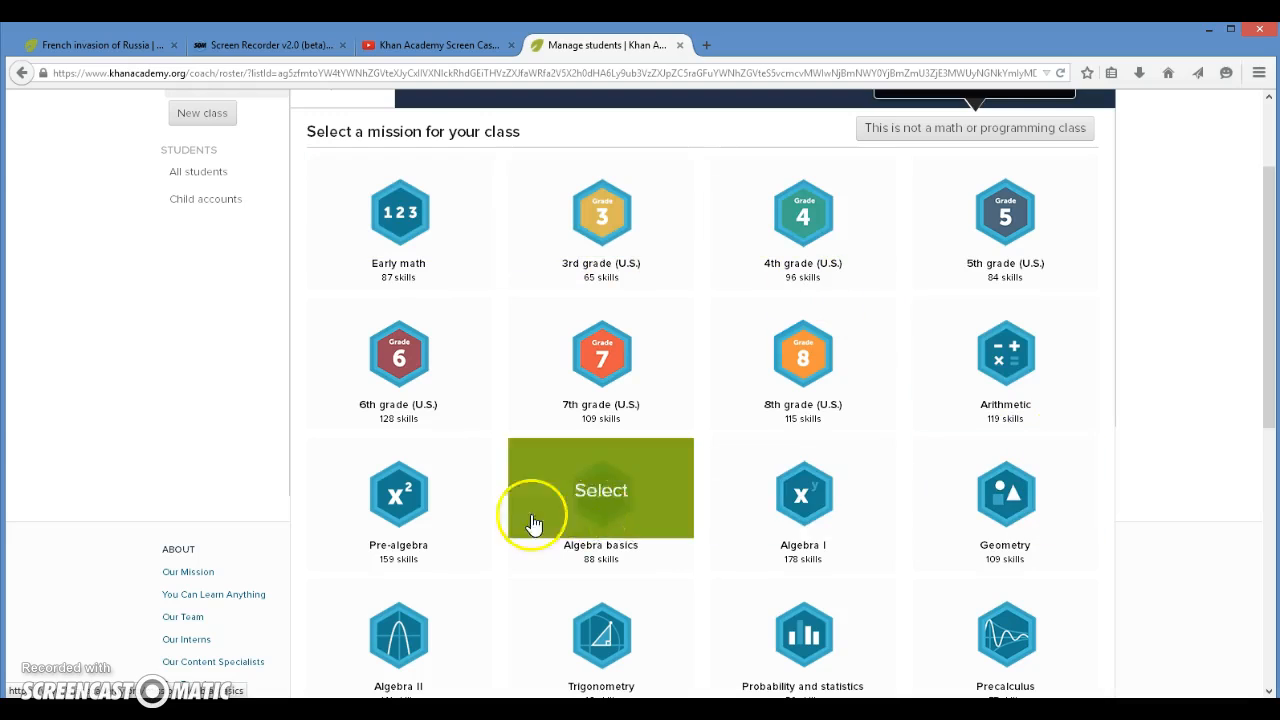
pyautogui.scroll(-2, 871, 529)
pyautogui.scroll(-3, 840, 500)
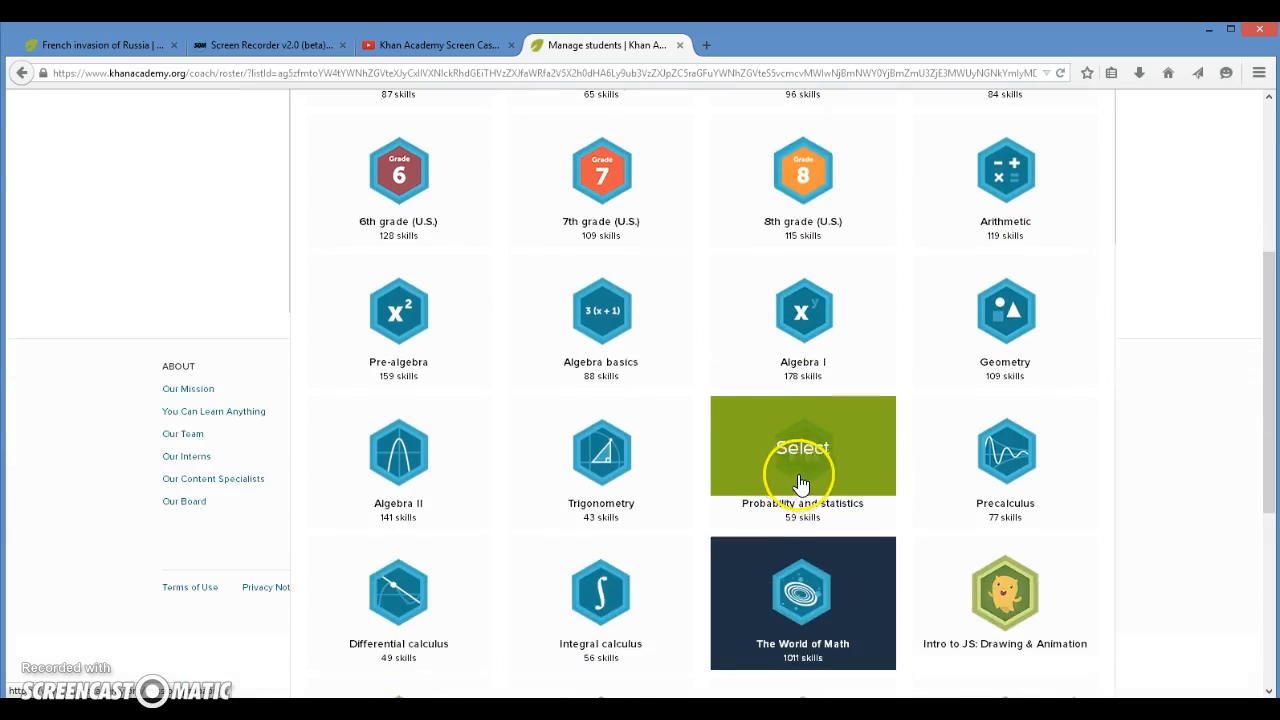
pyautogui.scroll(-2, 1020, 550)
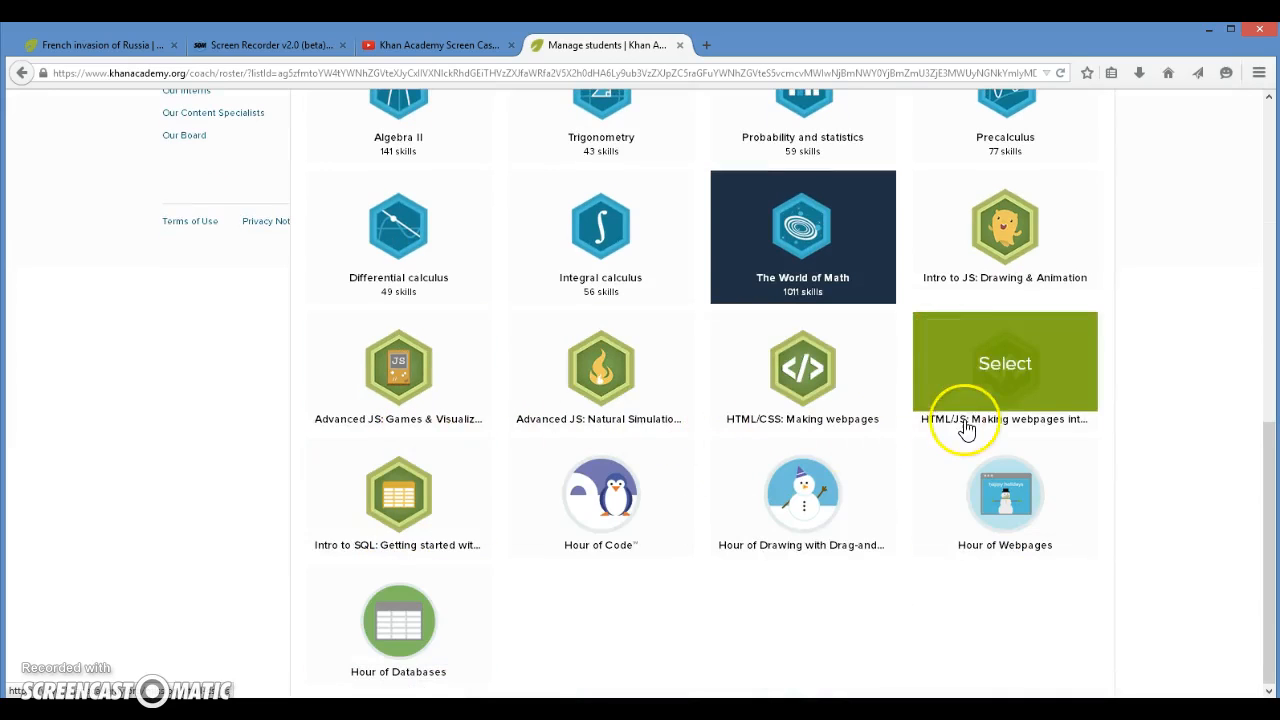
pyautogui.scroll(6, 955, 425)
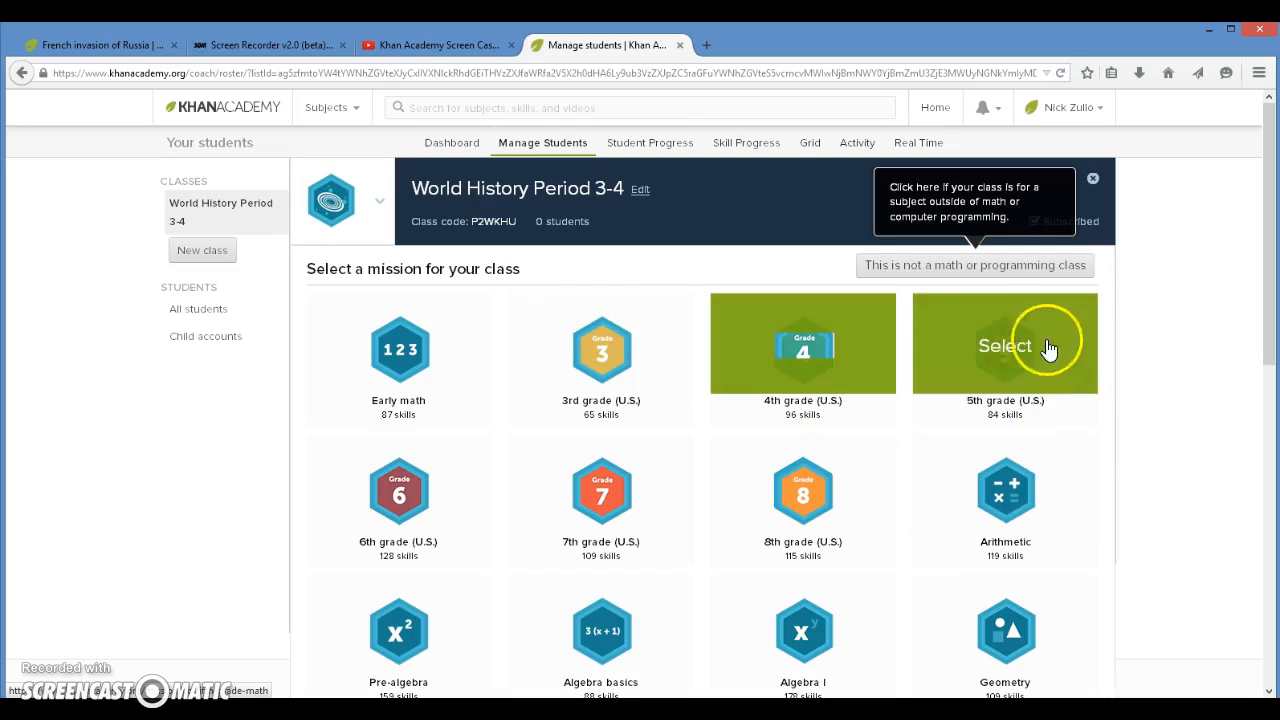
# Step: Mark the class as not a math or programming class and go to the field for student invitation e-mails
pyautogui.click(910, 280)
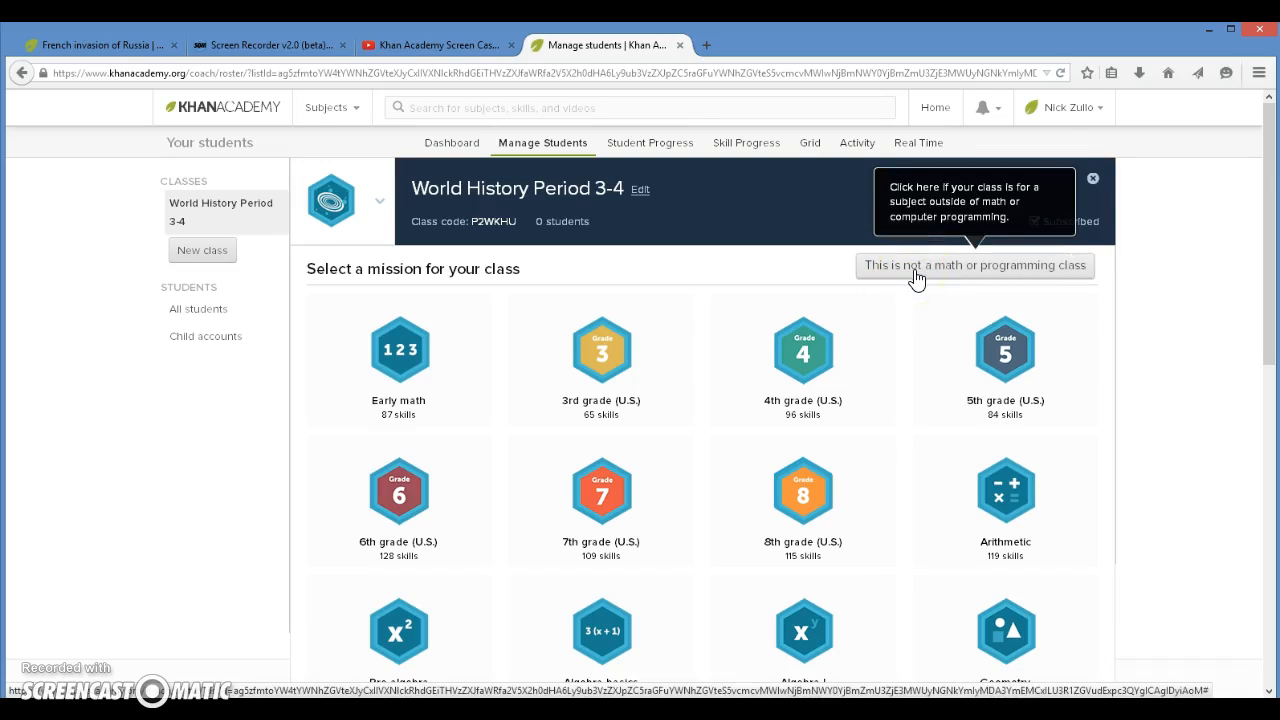
pyautogui.click(916, 276)
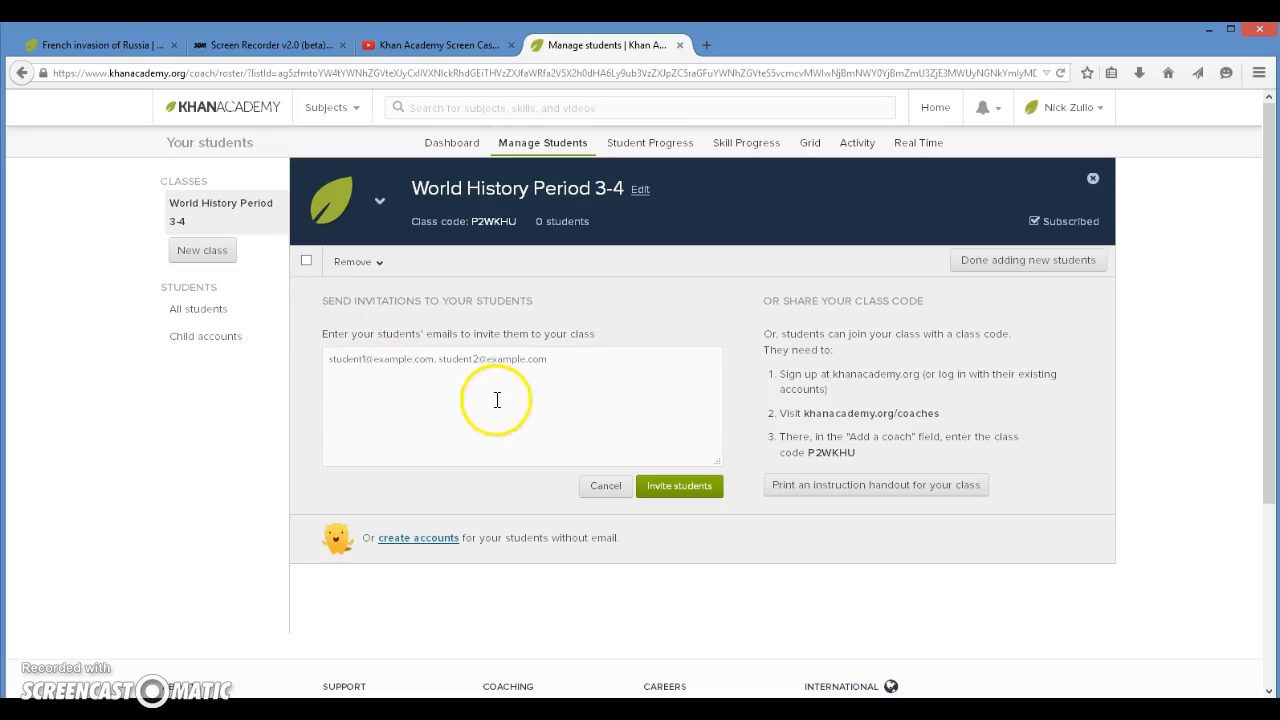
pyautogui.click(457, 397)
pyautogui.click(455, 396)
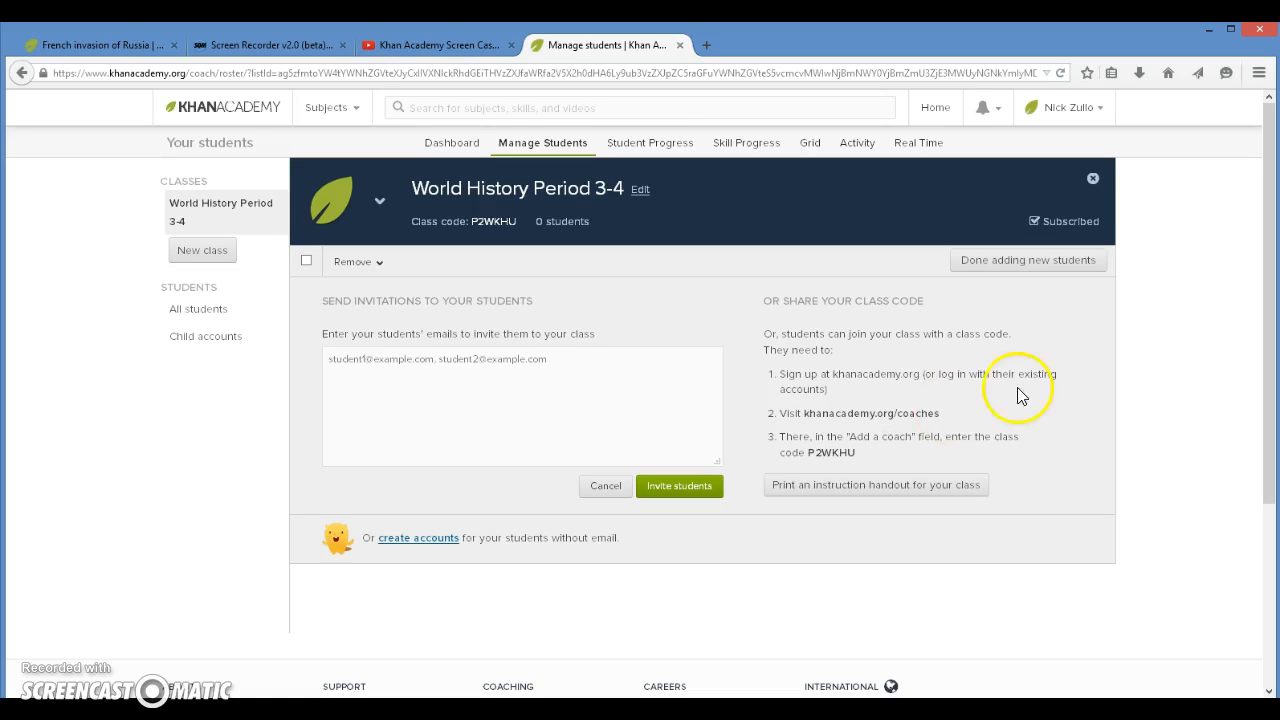
# Step: Request the printable instruction handout with the class code and finish adding new students
pyautogui.click(846, 452)
pyautogui.moveTo(846, 452); pyautogui.dragTo(806, 452)
pyautogui.click(860, 454)
pyautogui.click(905, 500)
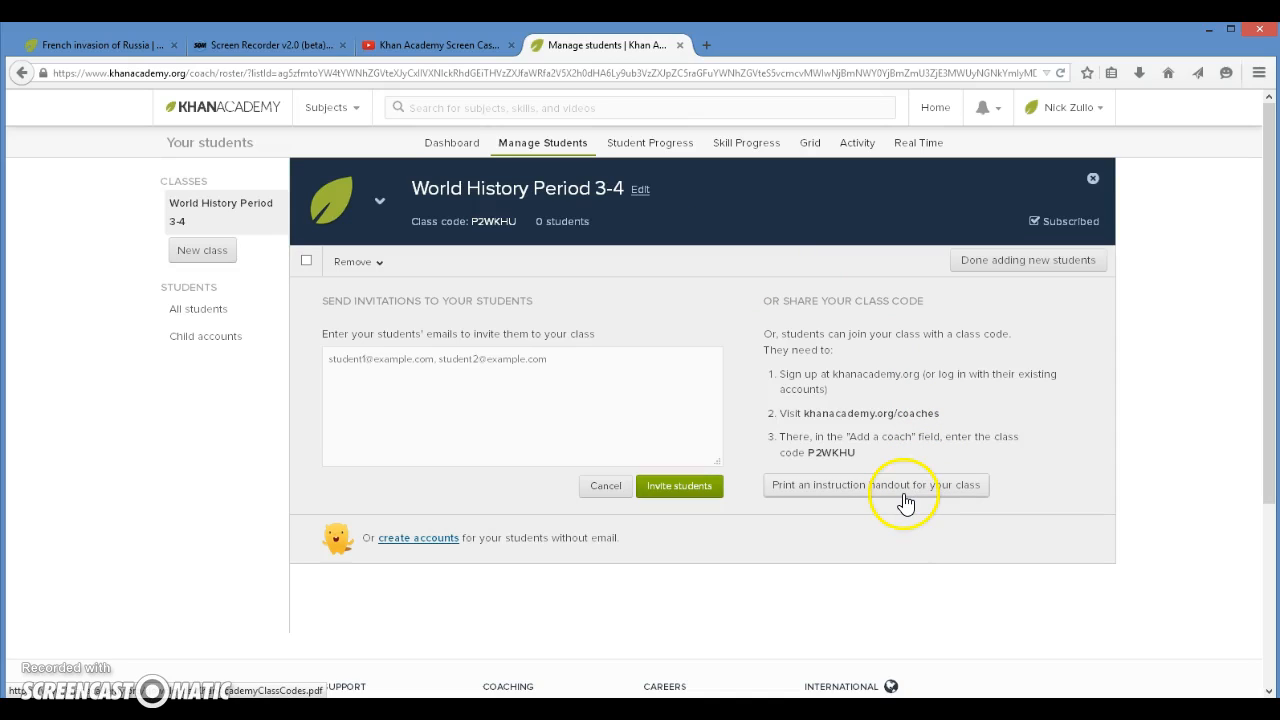
pyautogui.click(897, 490)
pyautogui.click(1092, 265)
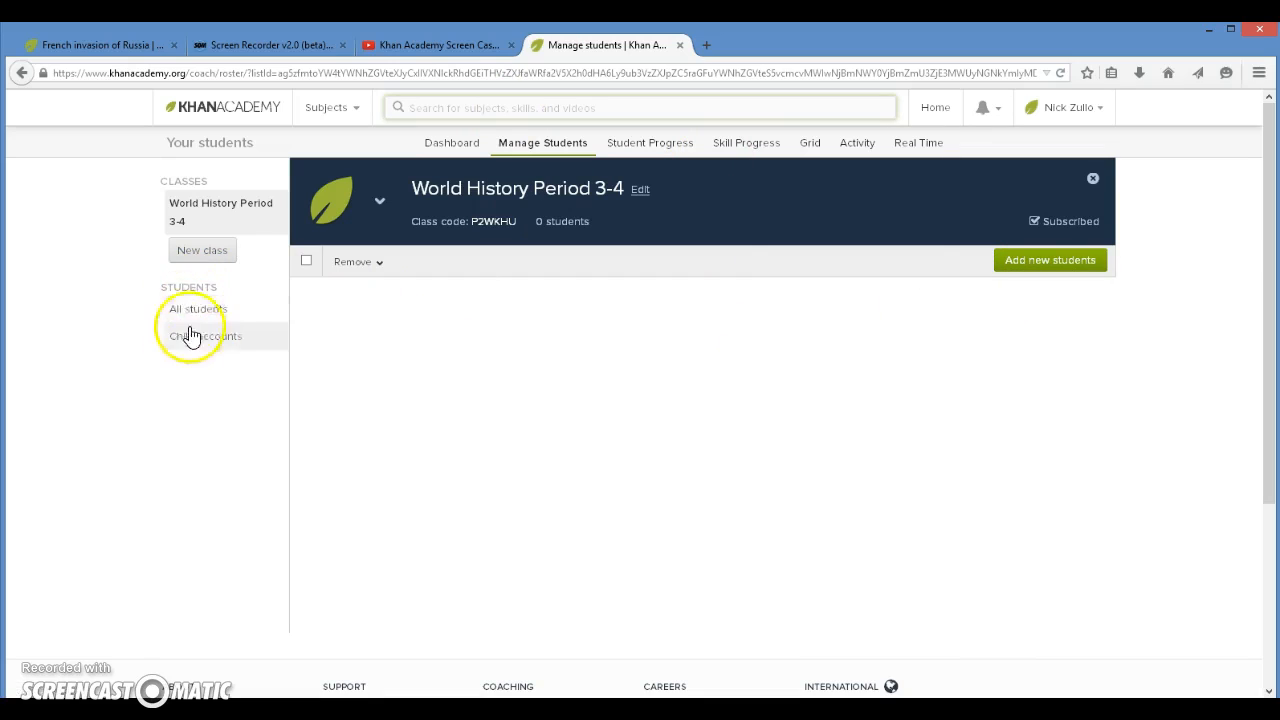
# Step: Check the All students and Child accounts lists, then return to the World History Period 3-4 class
pyautogui.click(193, 309)
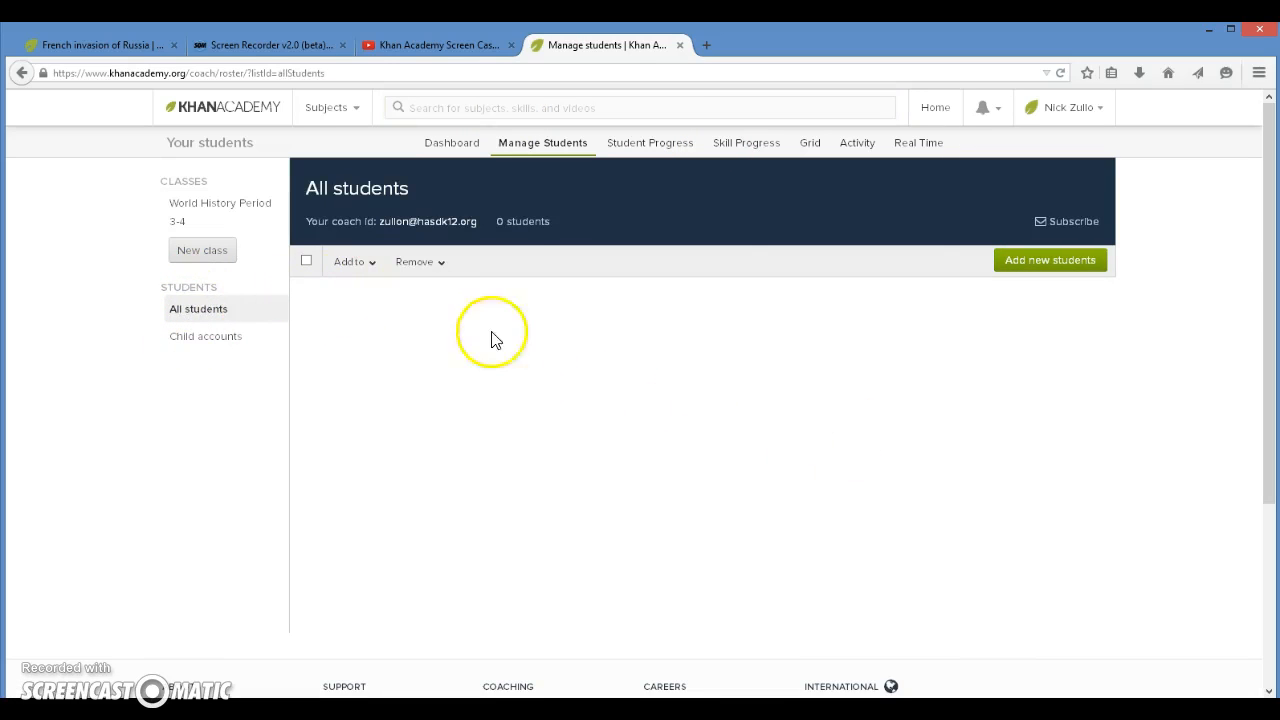
pyautogui.click(227, 338)
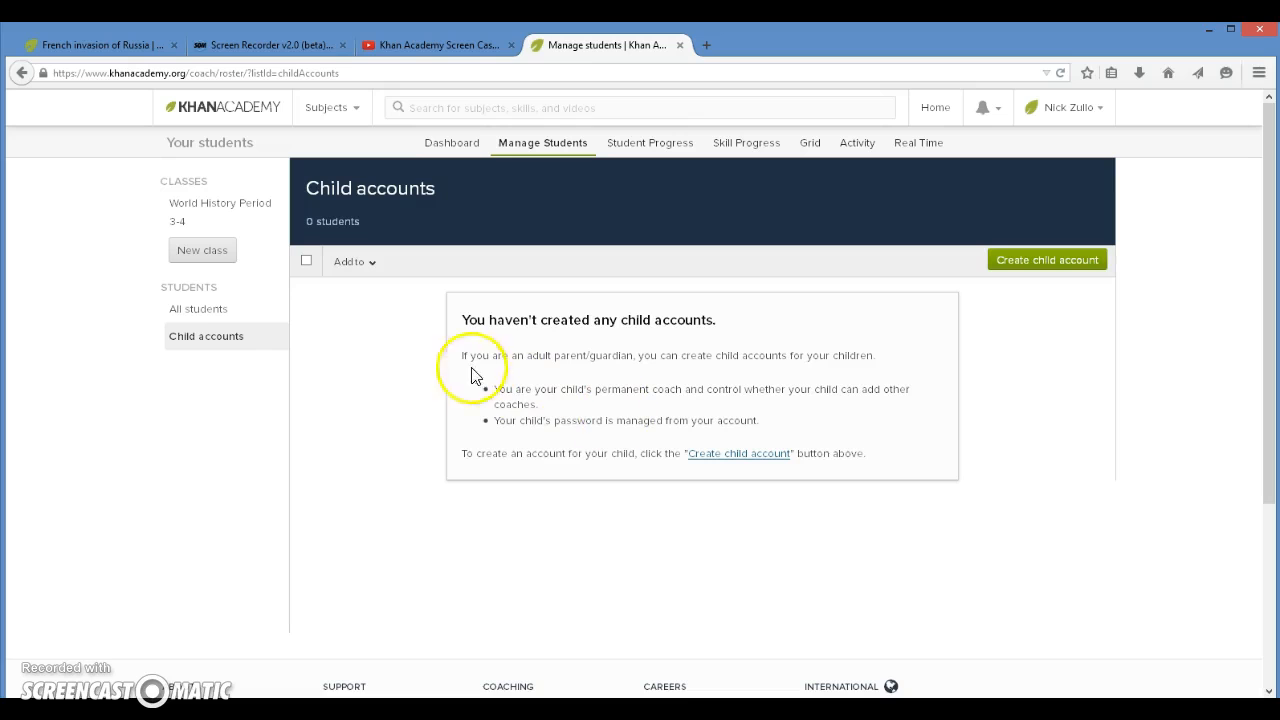
pyautogui.click(200, 203)
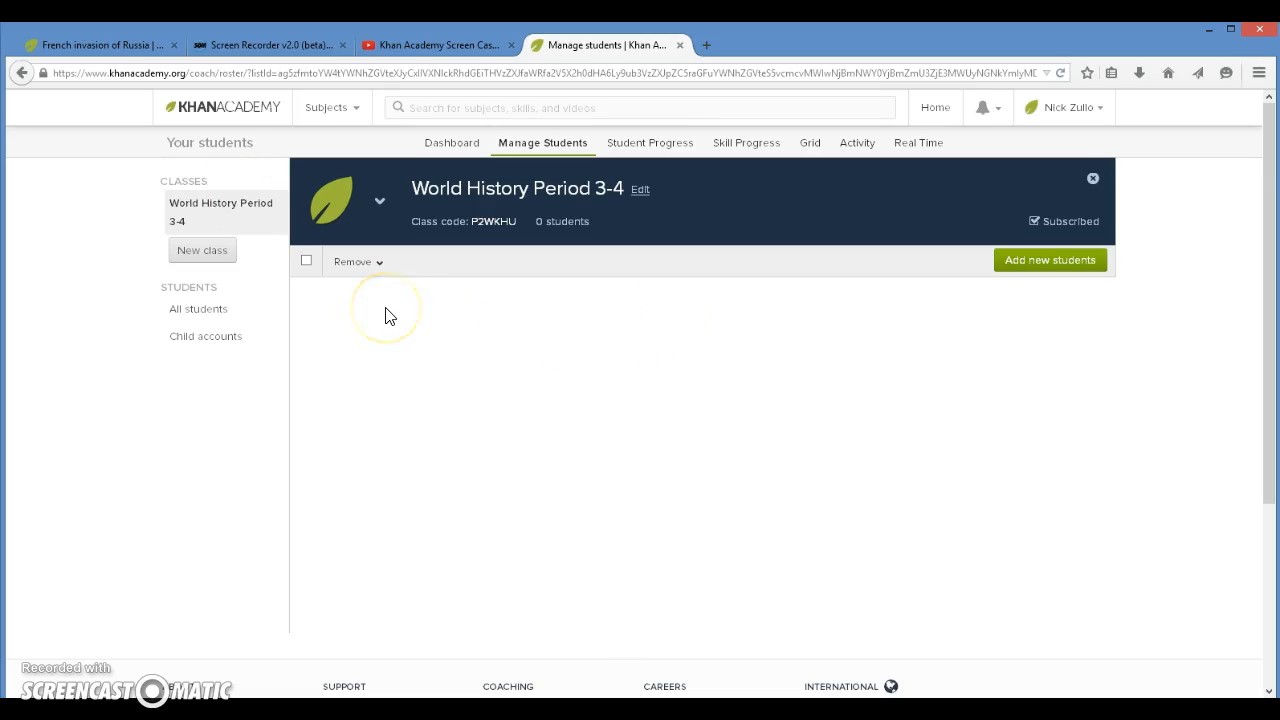
# Step: Try the option that removes students from "World History Period 3-4"
pyautogui.click(408, 320)
pyautogui.click(368, 264)
pyautogui.click(372, 265)
pyautogui.moveTo(374, 263)
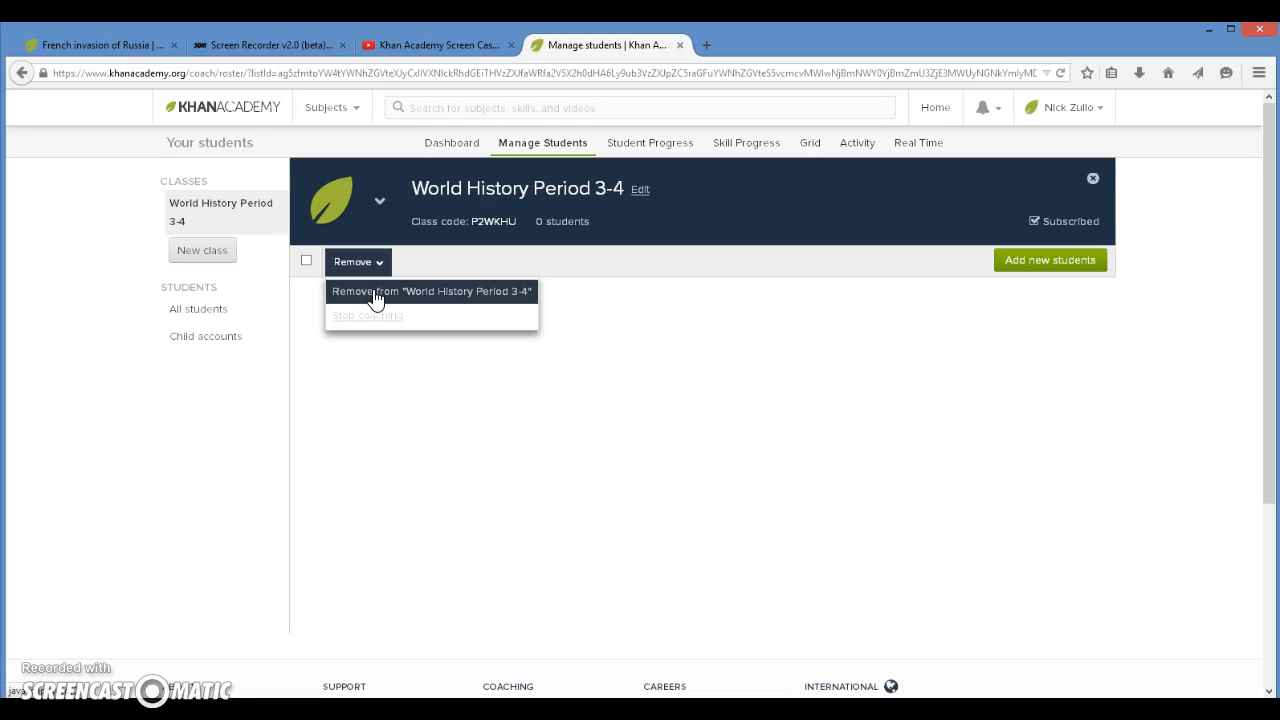
pyautogui.click(348, 292)
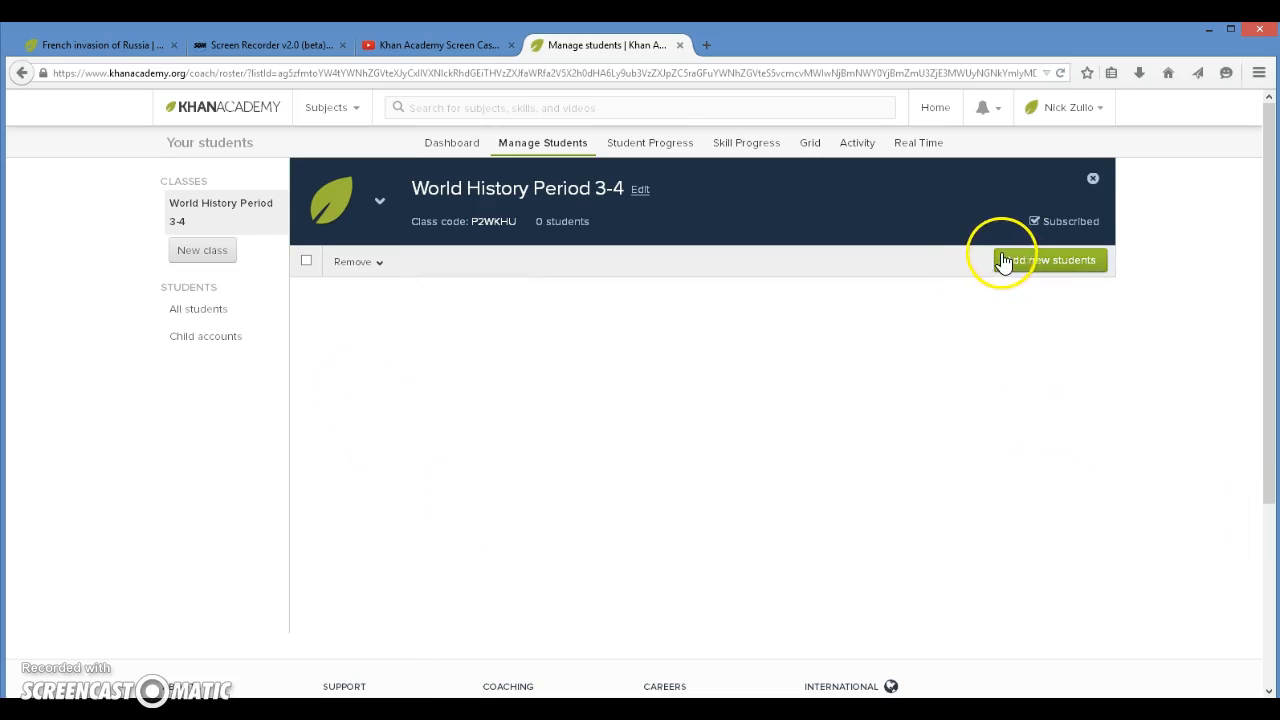
# Step: Open the form for adding new students to World History Period 3-4 and go to the invitation e-mail field
pyautogui.click(1074, 262)
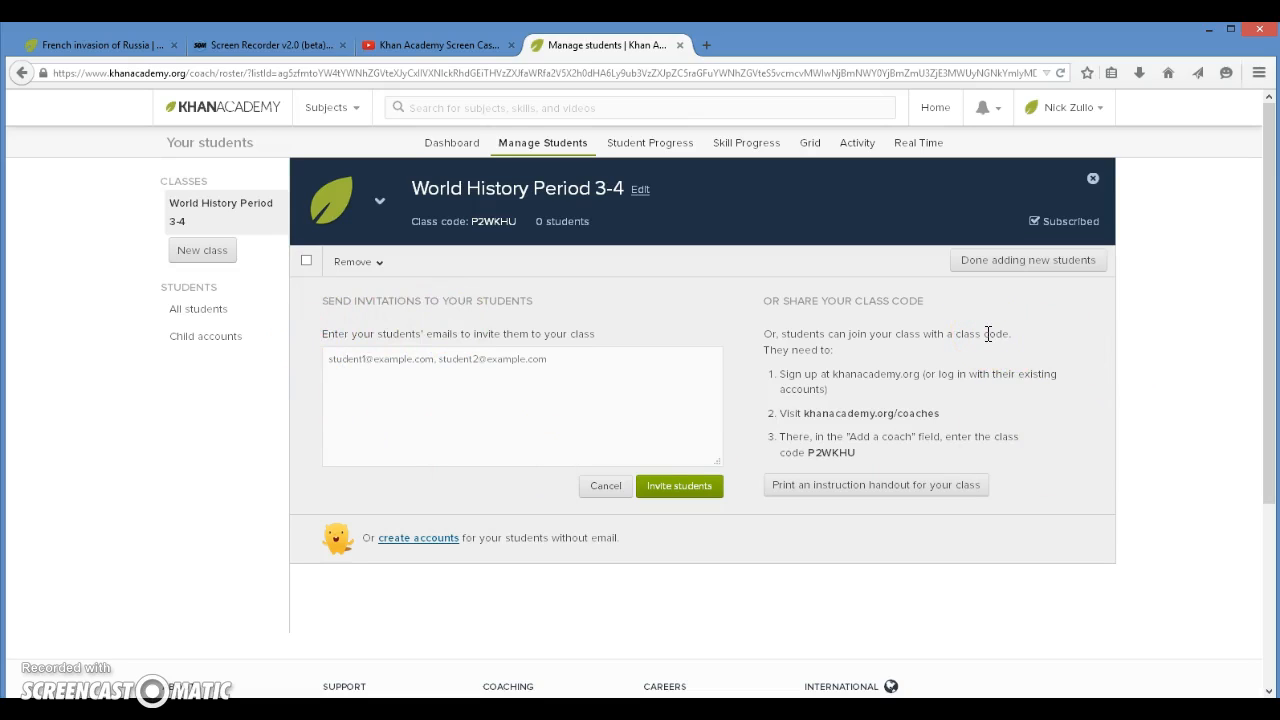
pyautogui.click(334, 364)
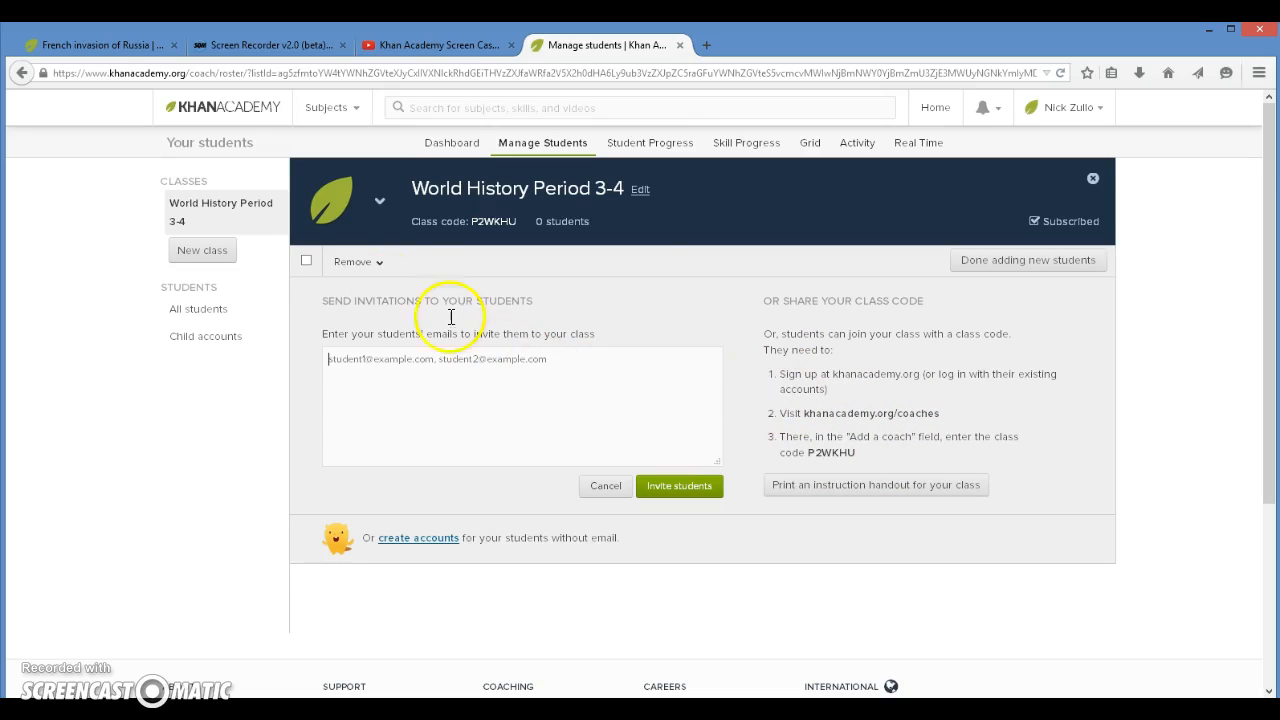
# Step: Open the coach dashboard and look over its getting-started checklist and the World History Period 3-4 class card
pyautogui.click(439, 146)
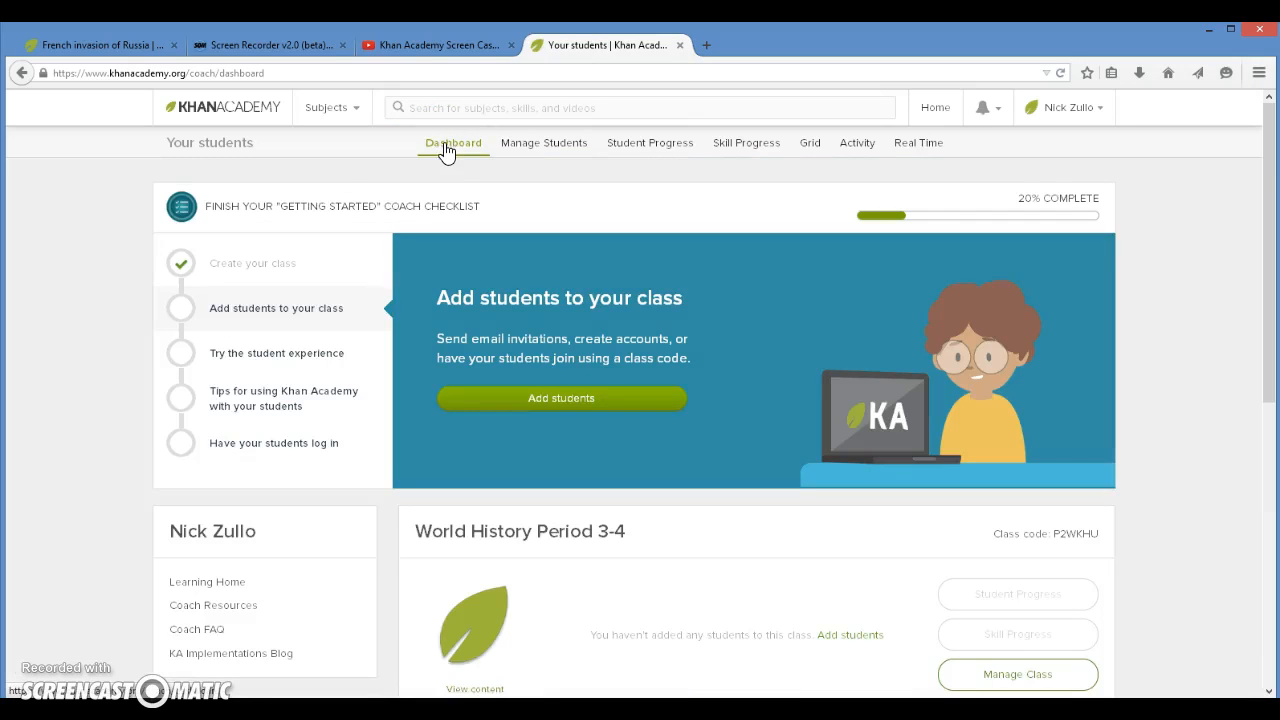
pyautogui.scroll(-3, 737, 400)
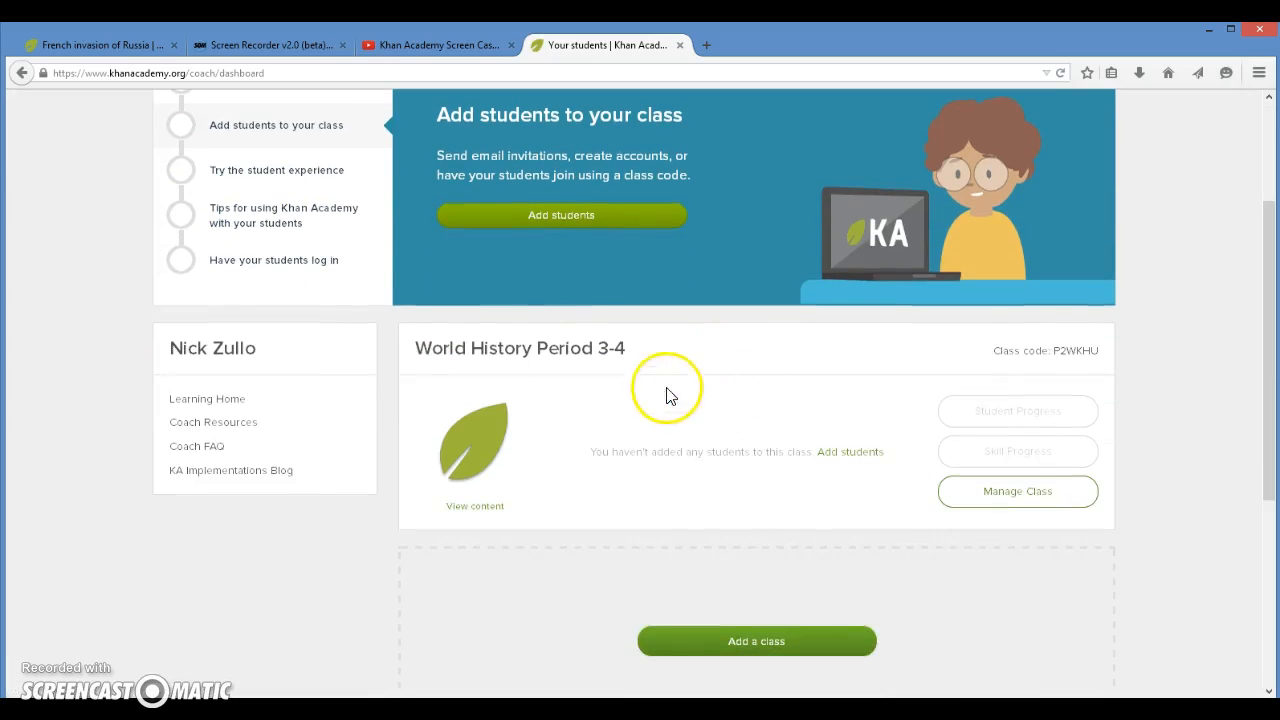
pyautogui.scroll(-5, 490, 338)
pyautogui.scroll(5, 490, 346)
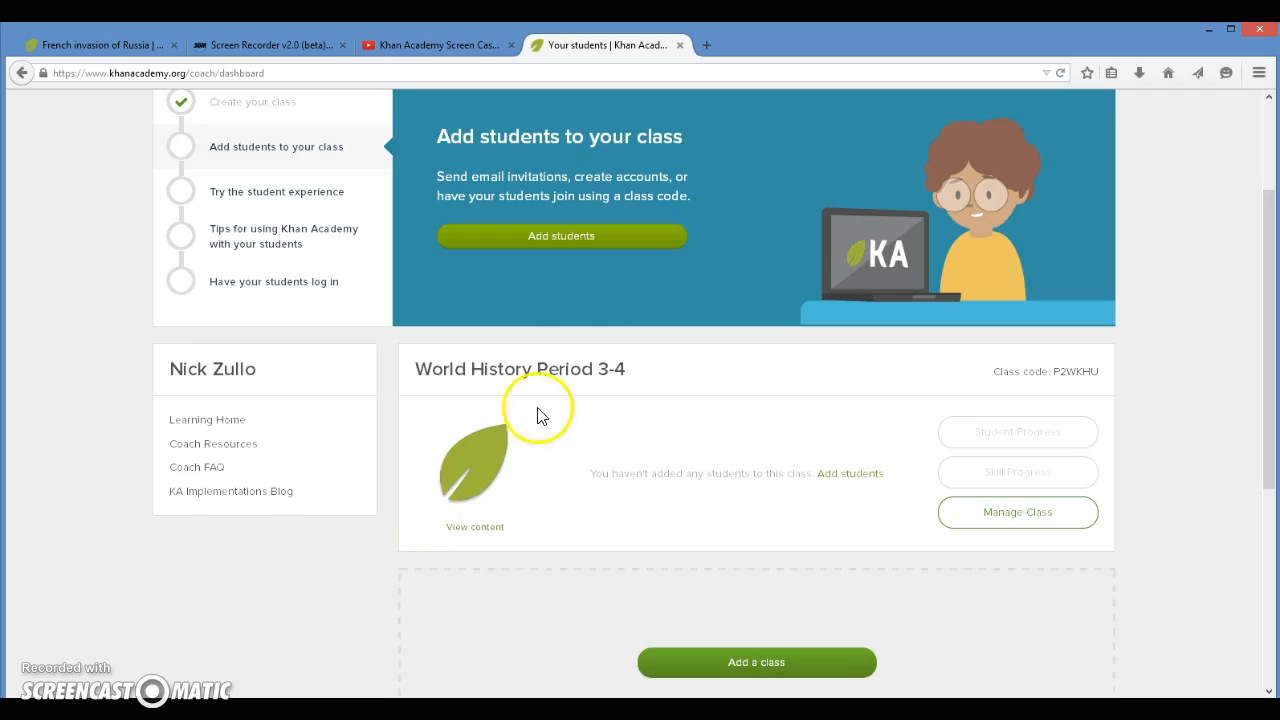
pyautogui.scroll(3, 534, 414)
# Step: View the Manage Students page and the Student Progress, Skill Progress, Grid, Activity and Real Time reports in turn
pyautogui.click(534, 146)
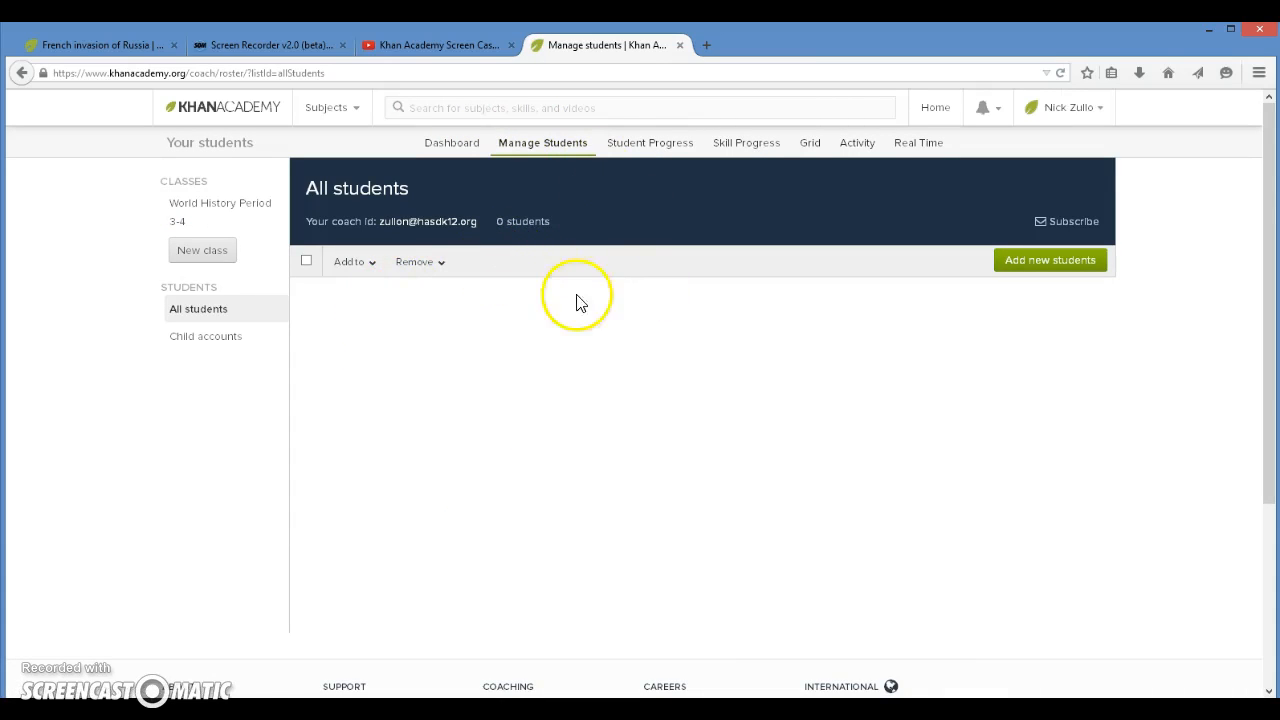
pyautogui.click(680, 150)
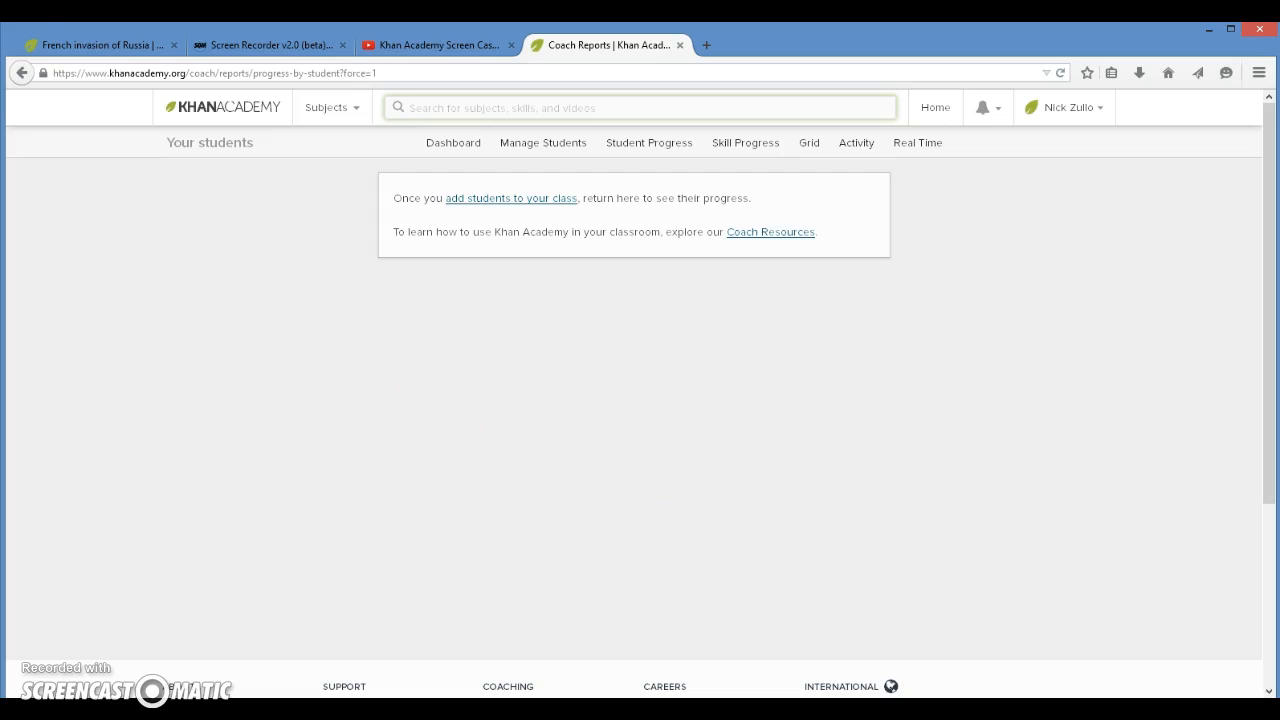
pyautogui.click(746, 148)
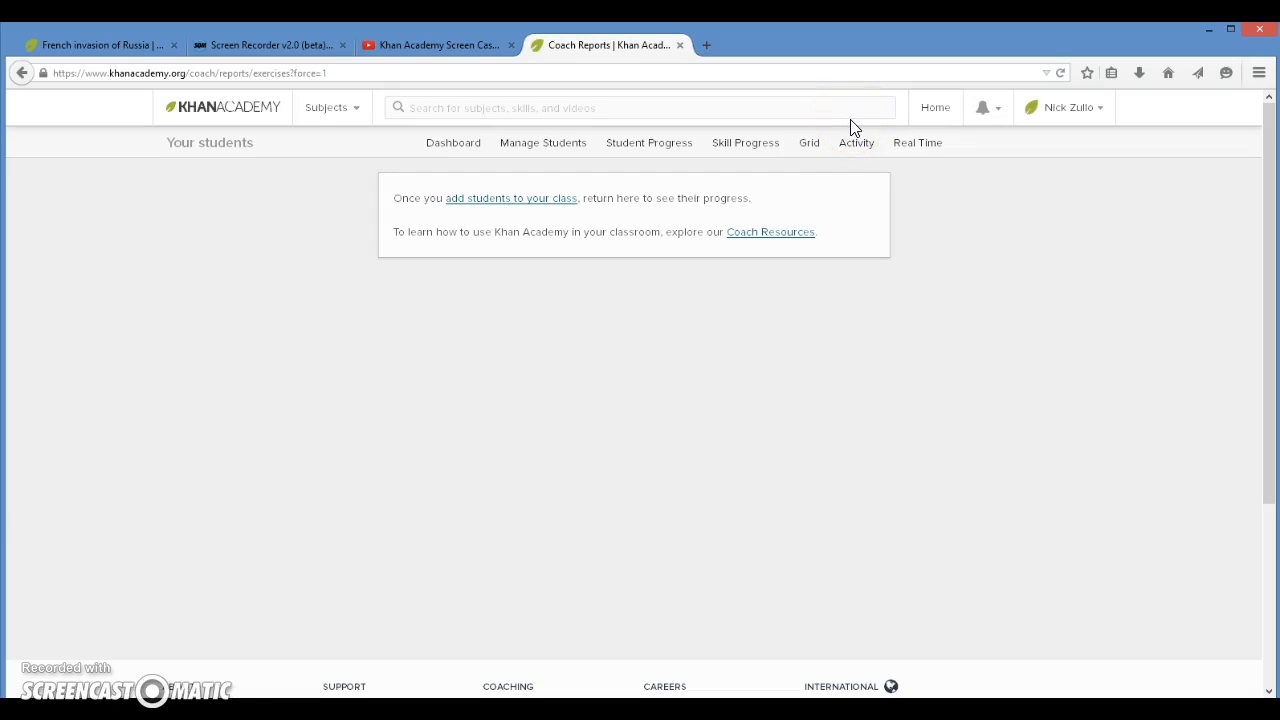
pyautogui.click(812, 145)
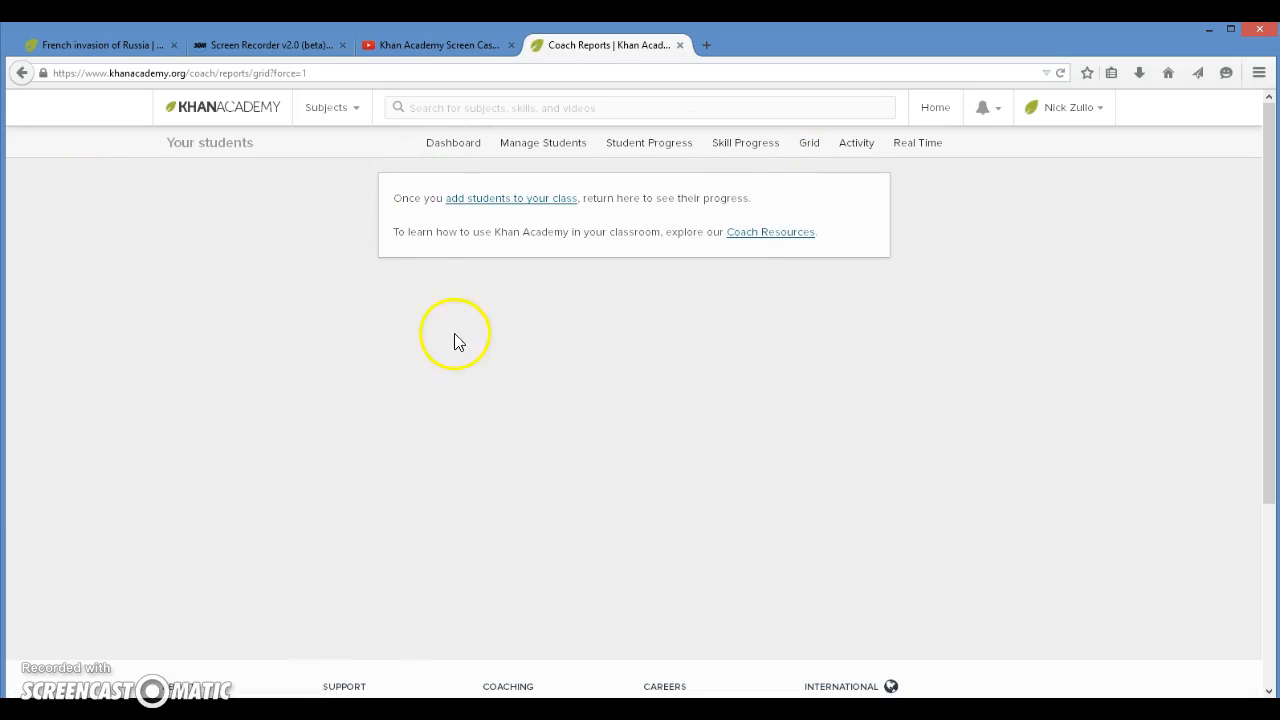
pyautogui.click(864, 148)
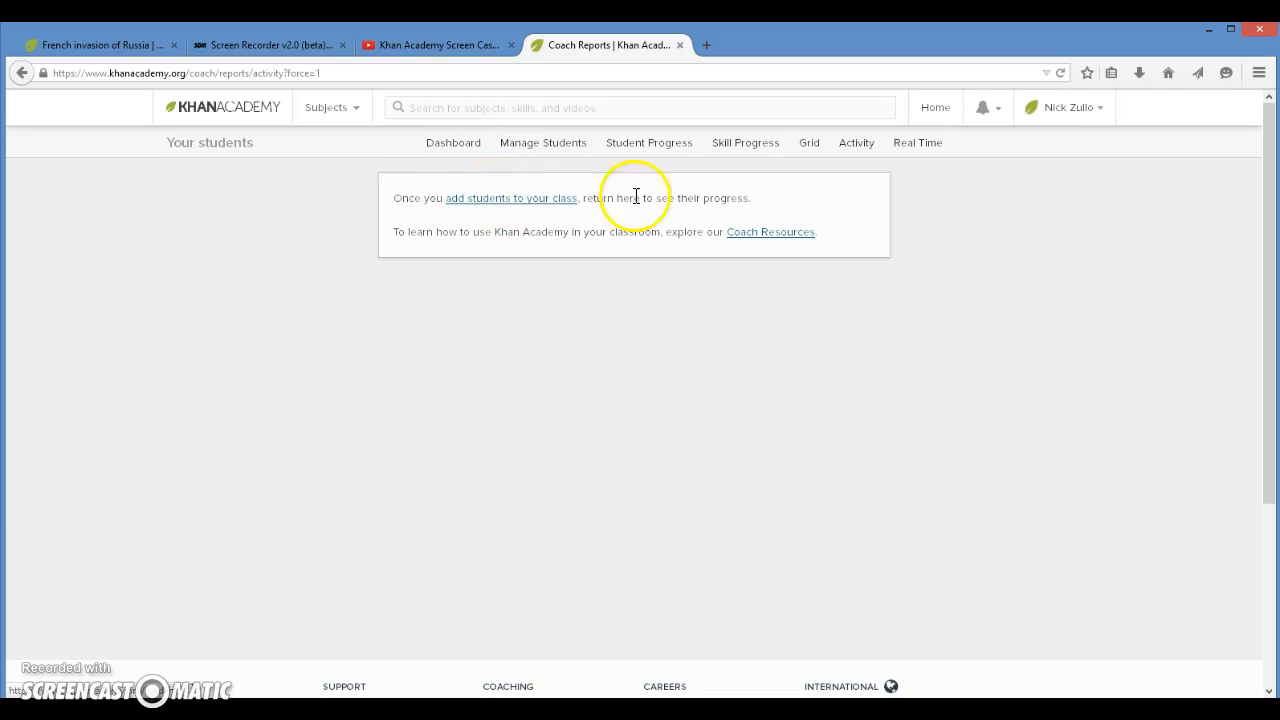
pyautogui.click(914, 146)
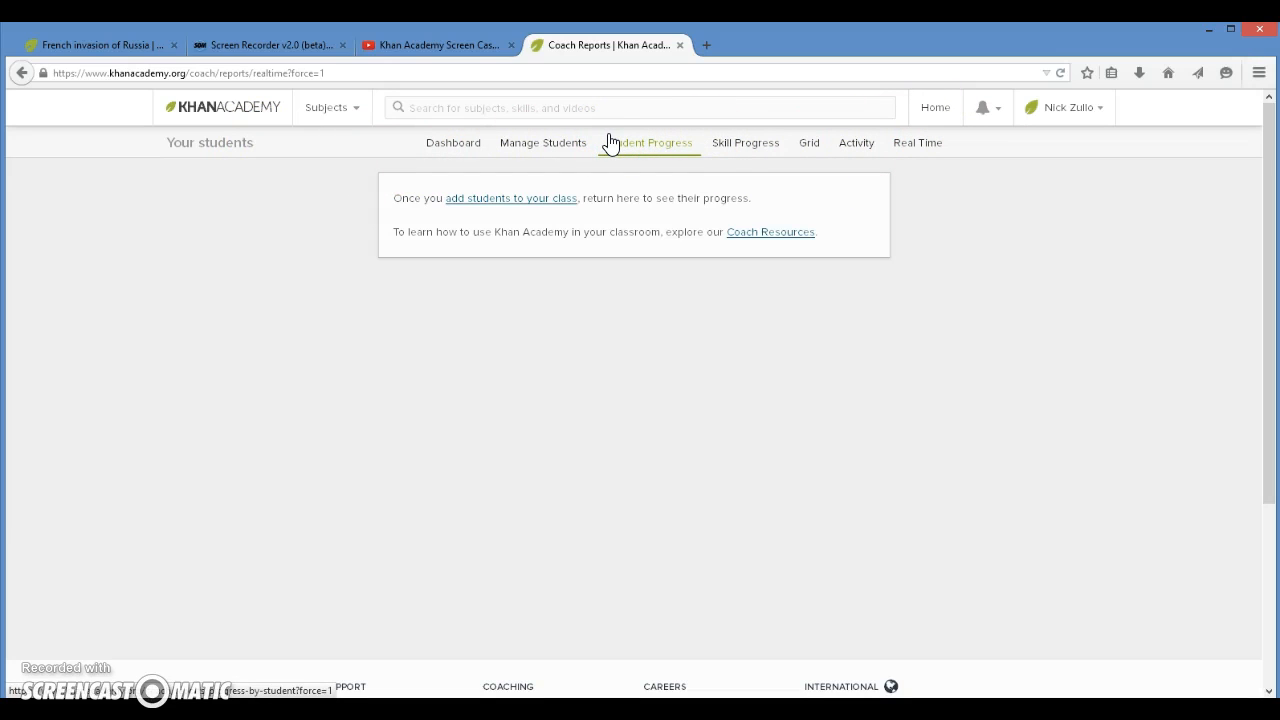
pyautogui.click(389, 114)
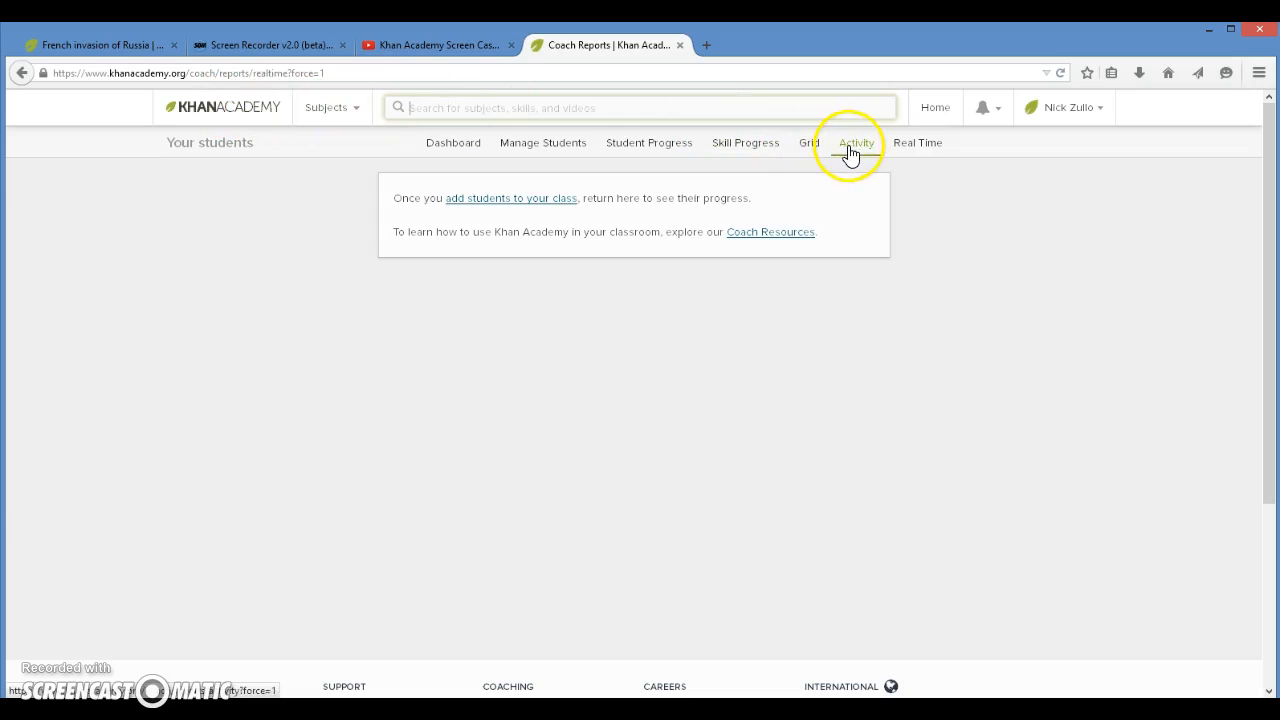
# Step: Return to the coach dashboard and review the class card's options and the coach links beside it
pyautogui.click(446, 146)
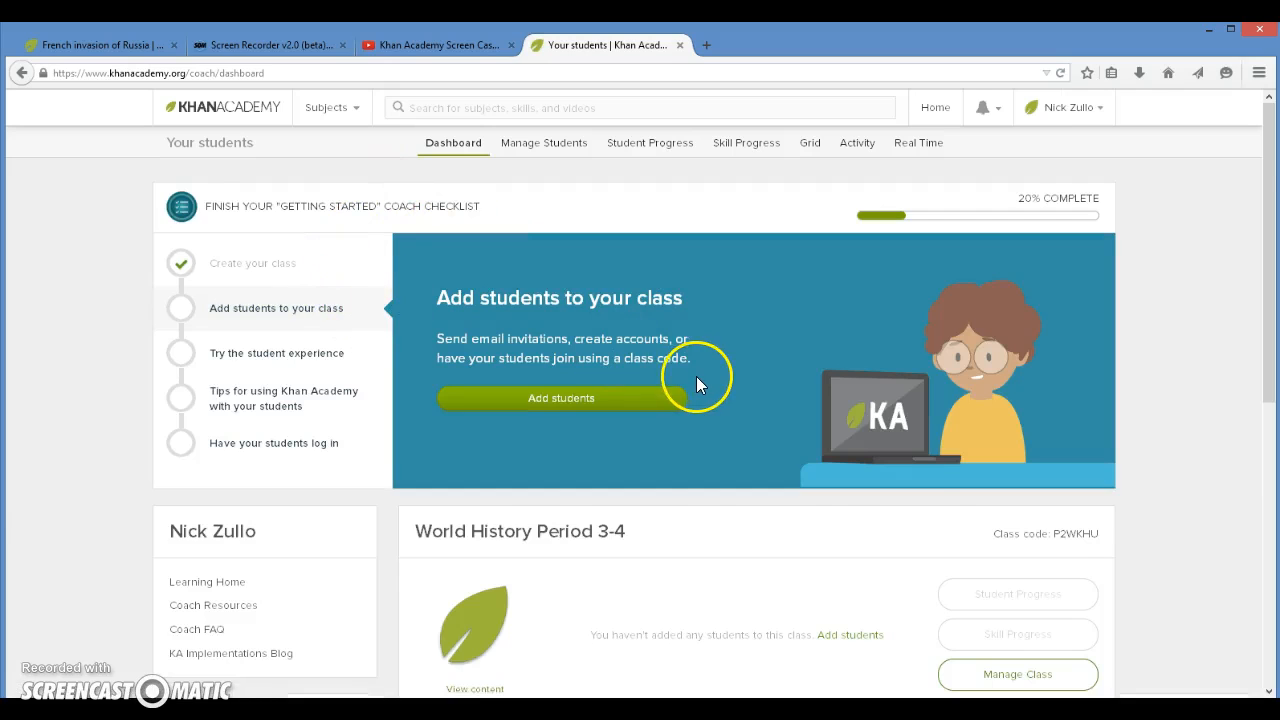
pyautogui.scroll(-5, 690, 372)
pyautogui.scroll(2, 674, 357)
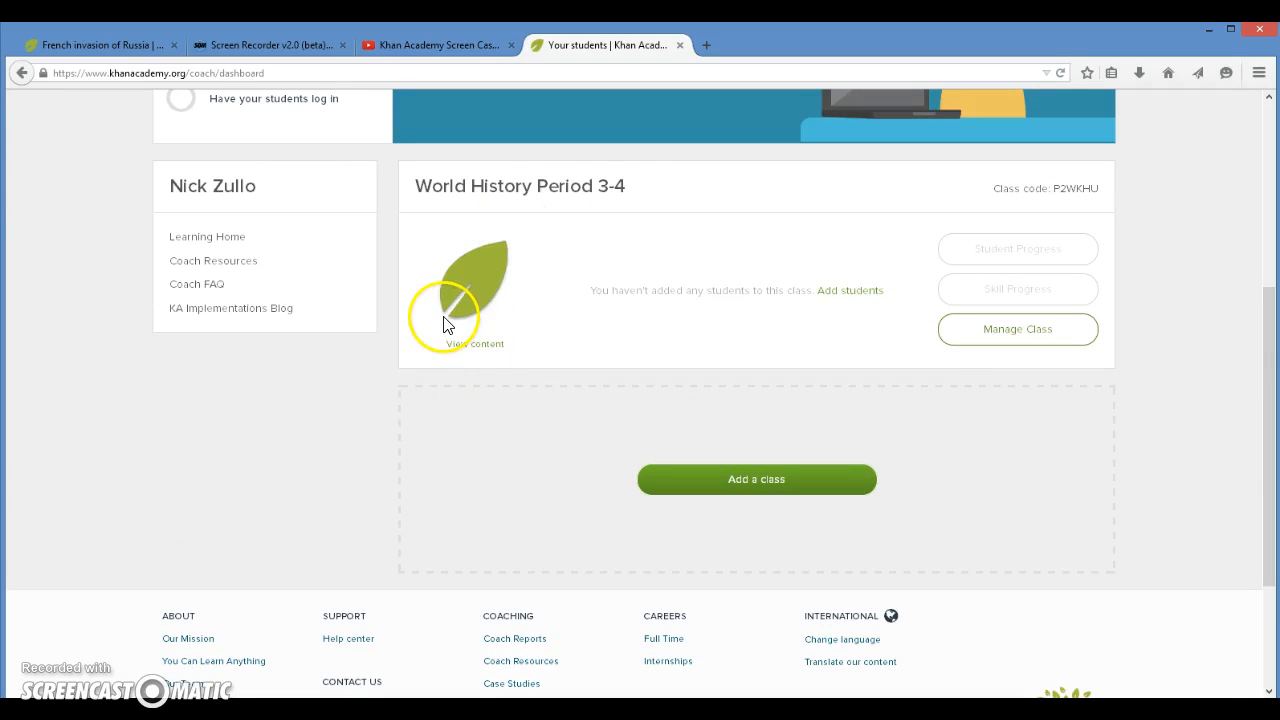
pyautogui.click(521, 404)
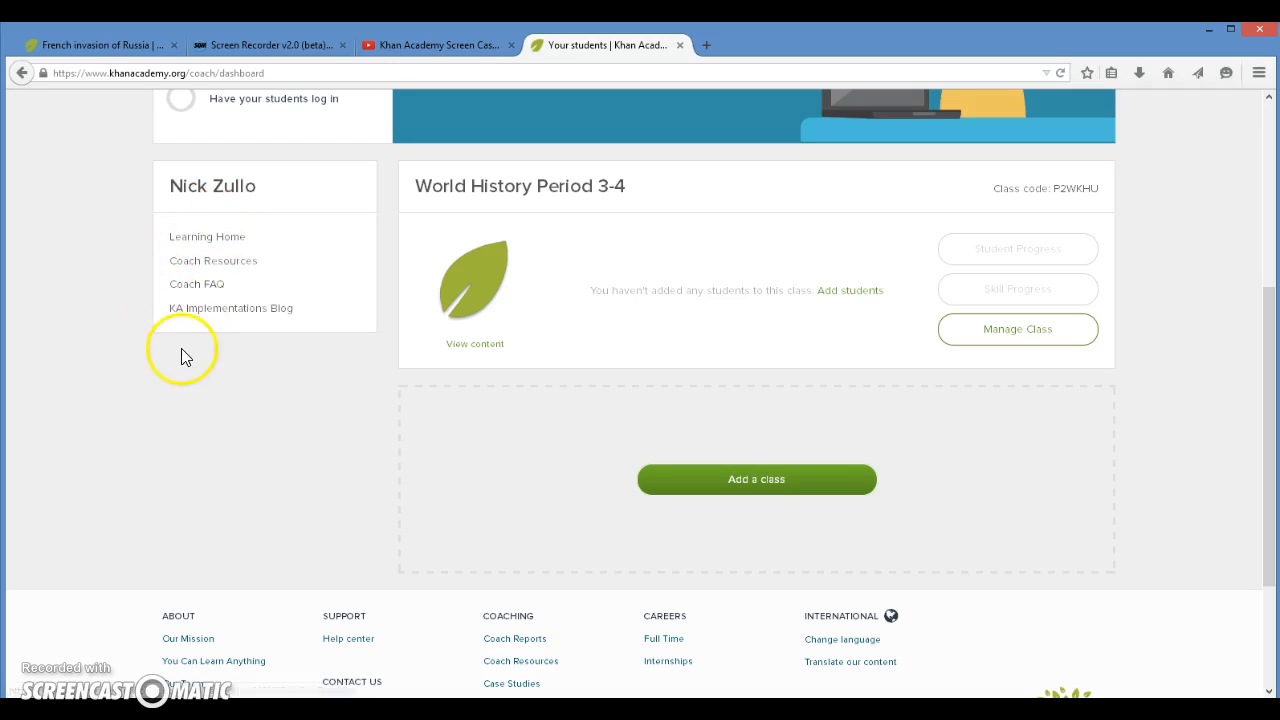
# Step: Open Coach Resources from the dashboard and look over its sections and the list of subjects
pyautogui.click(213, 262)
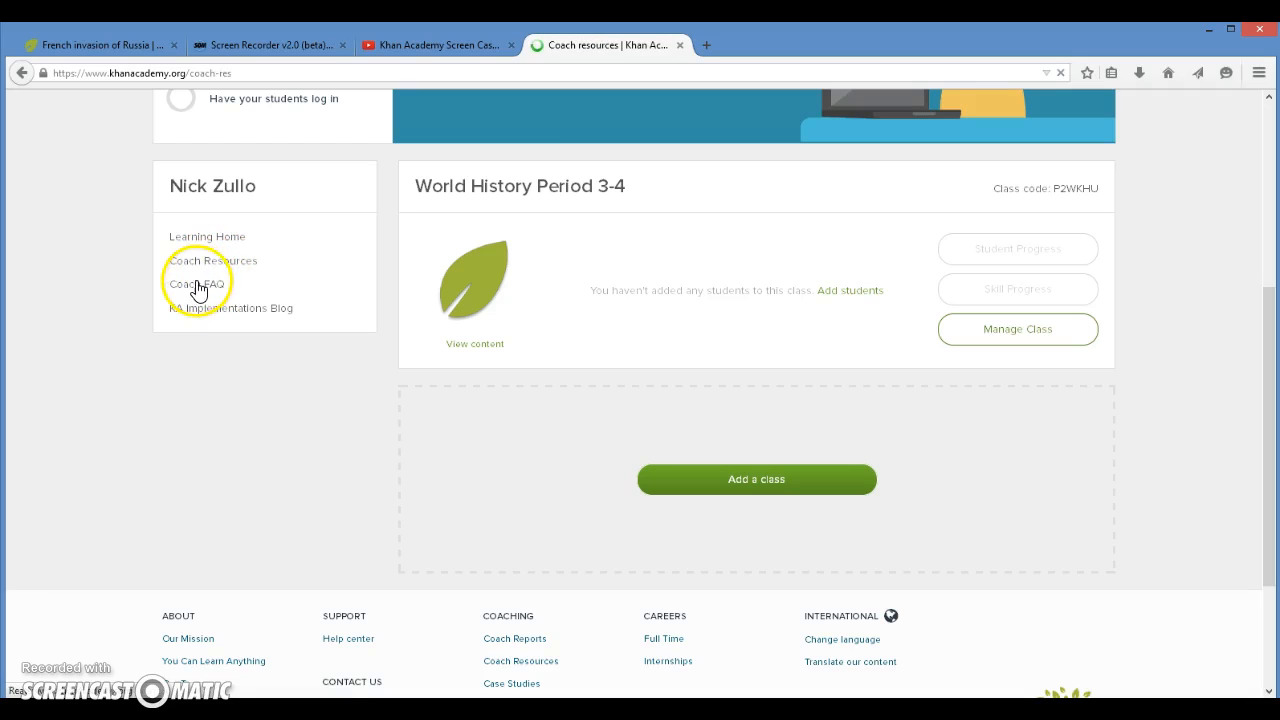
pyautogui.click(199, 288)
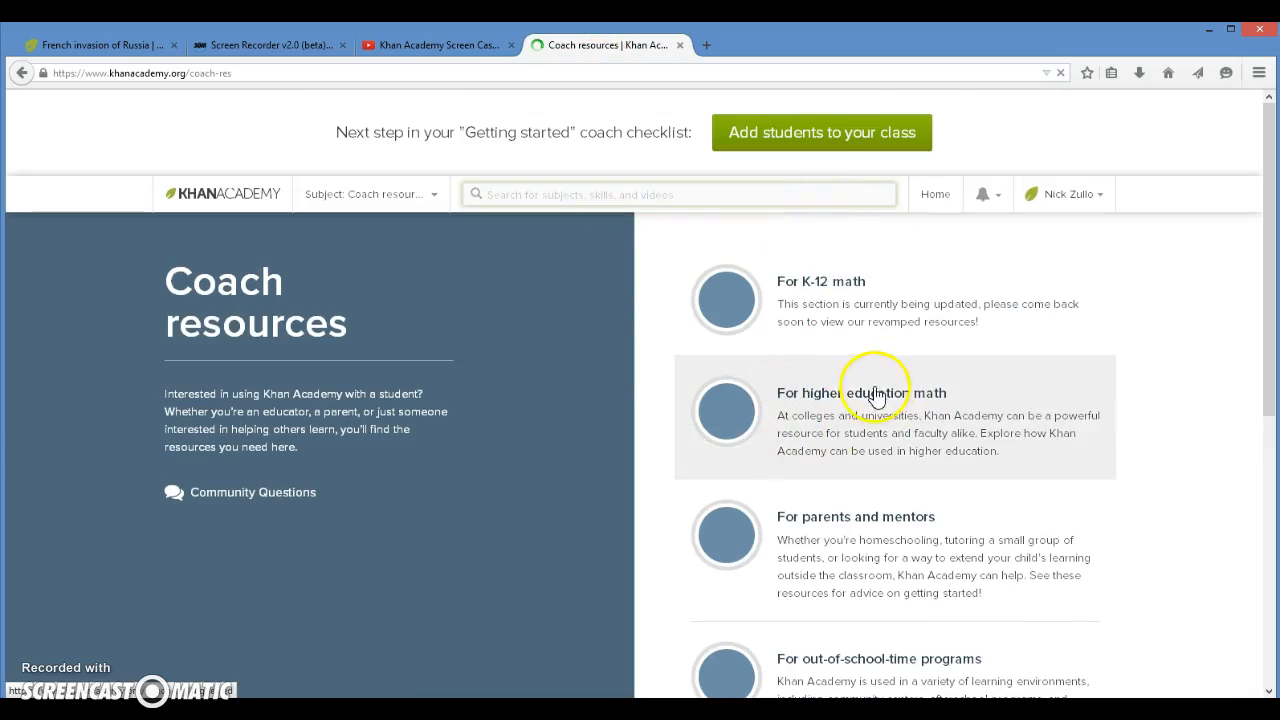
pyautogui.scroll(-1, 887, 390)
pyautogui.scroll(-1, 886, 391)
pyautogui.scroll(2, 886, 391)
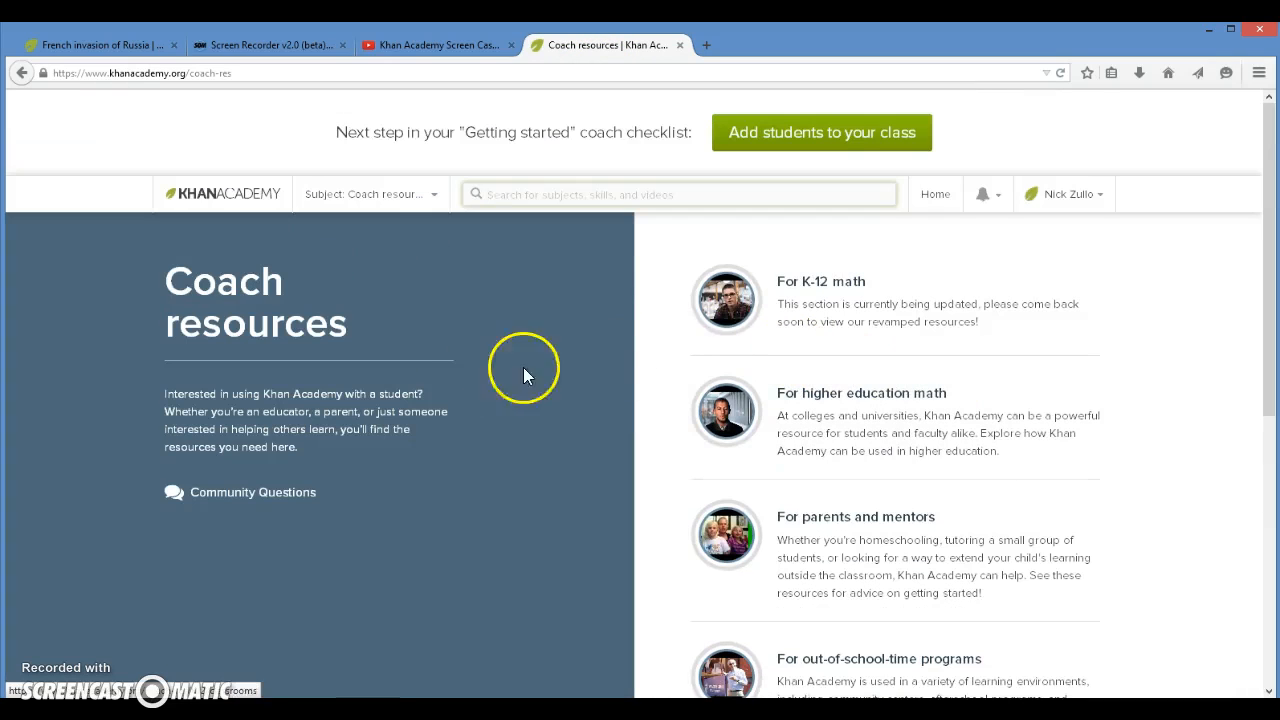
pyautogui.click(425, 207)
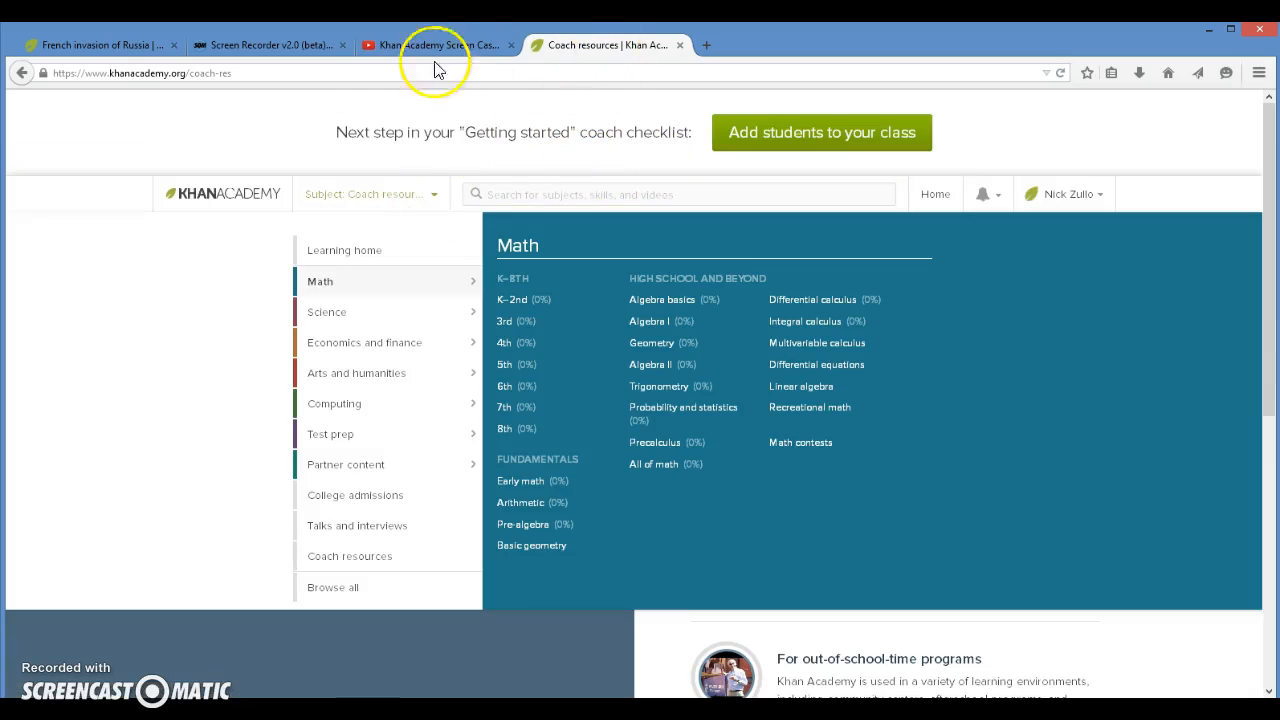
# Step: Go back from Coach Resources to the coach dashboard and its getting-started checklist
pyautogui.click(22, 73)
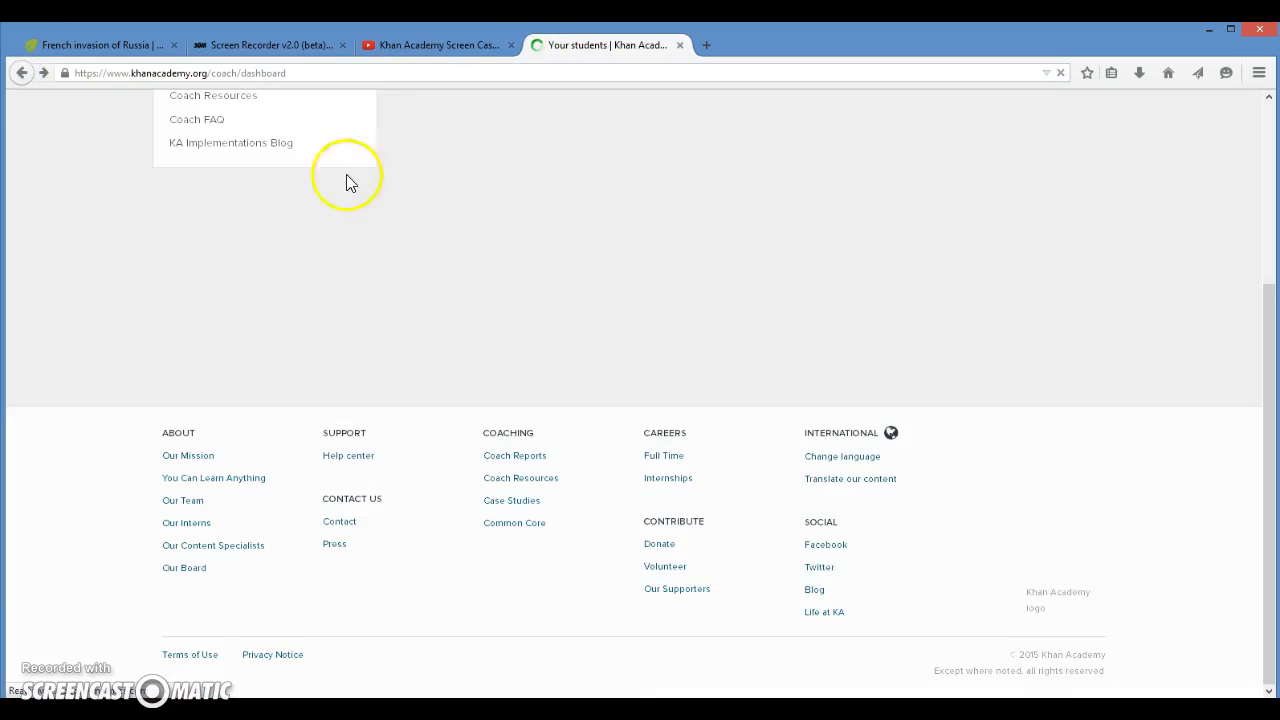
pyautogui.scroll(3, 255, 390)
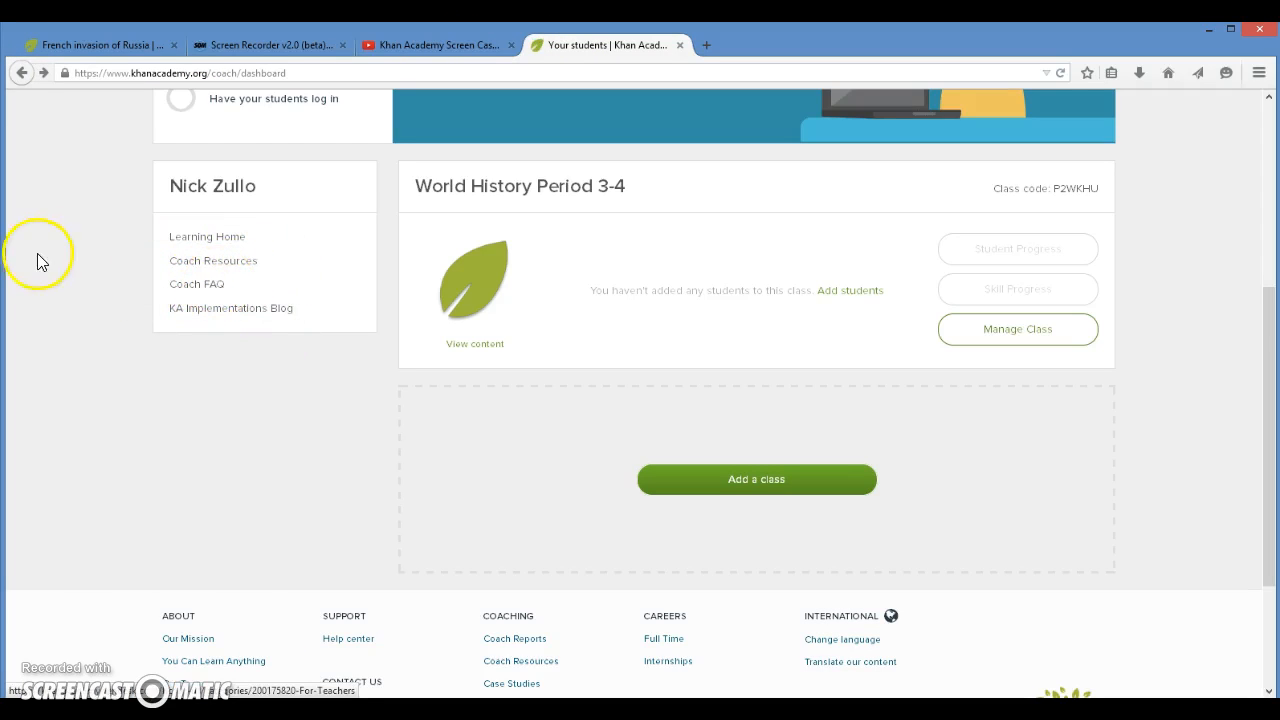
pyautogui.scroll(3, 787, 302)
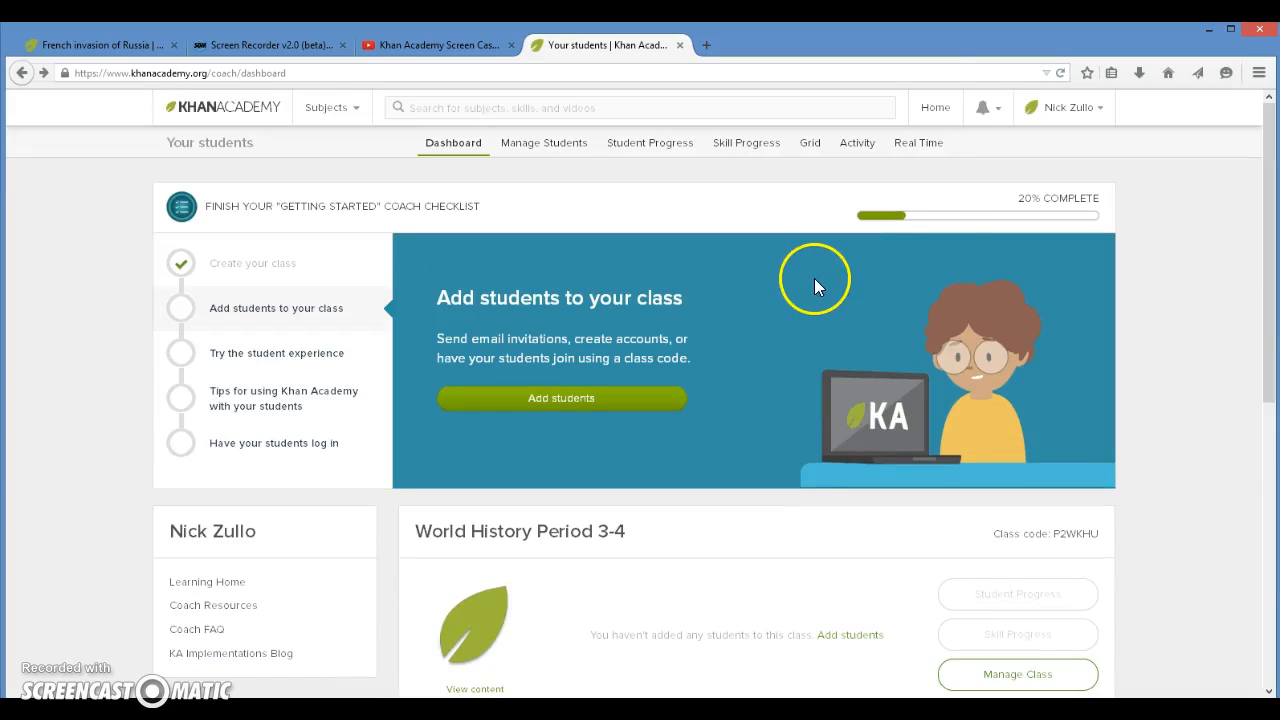